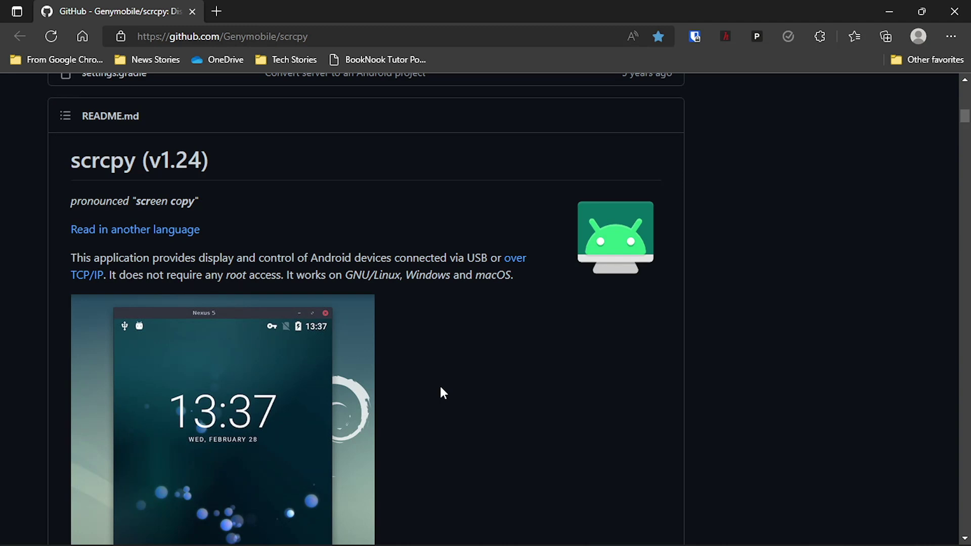
Step: Download the Windows scrcpy-win64-v1.24 zip from Edge and save it to Downloads
scroll(441, 389, "down", 15)
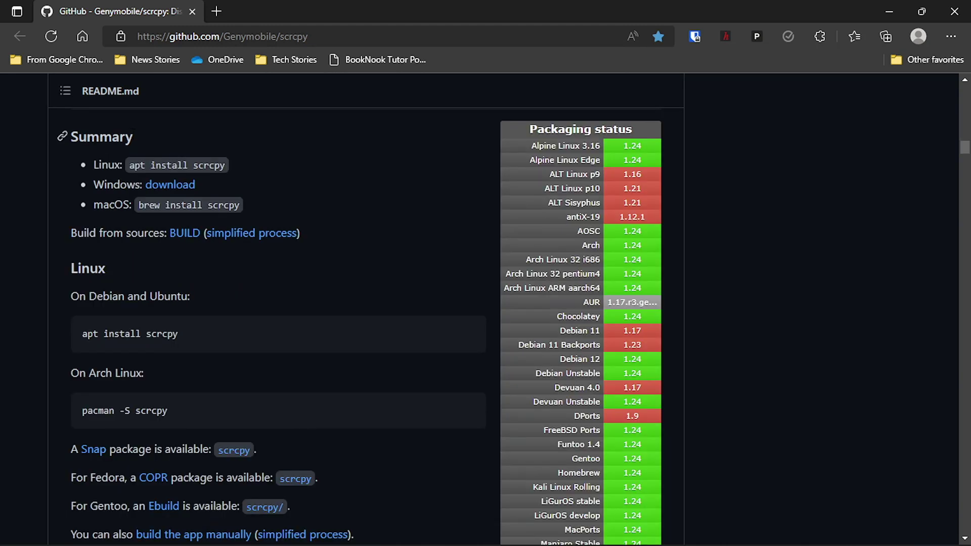
left_click(159, 188)
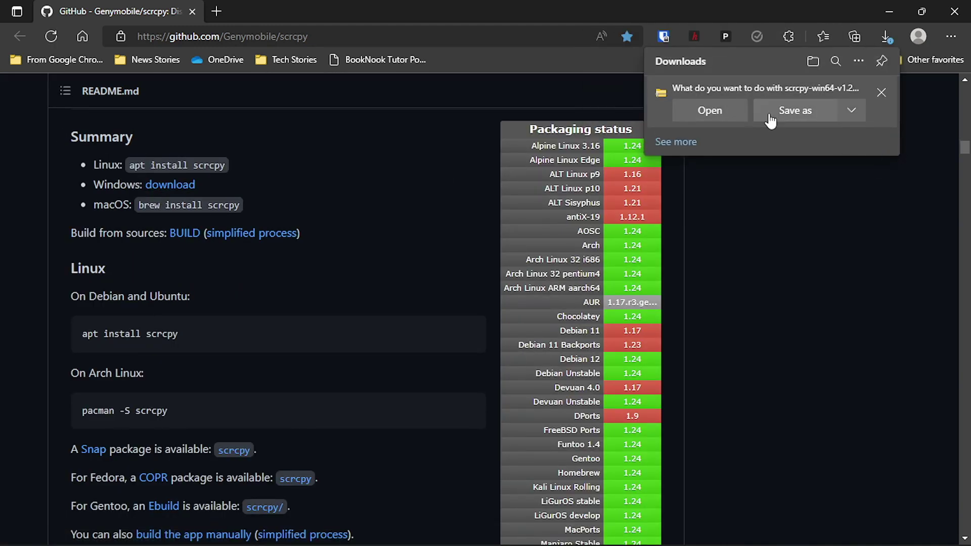
left_click(770, 120)
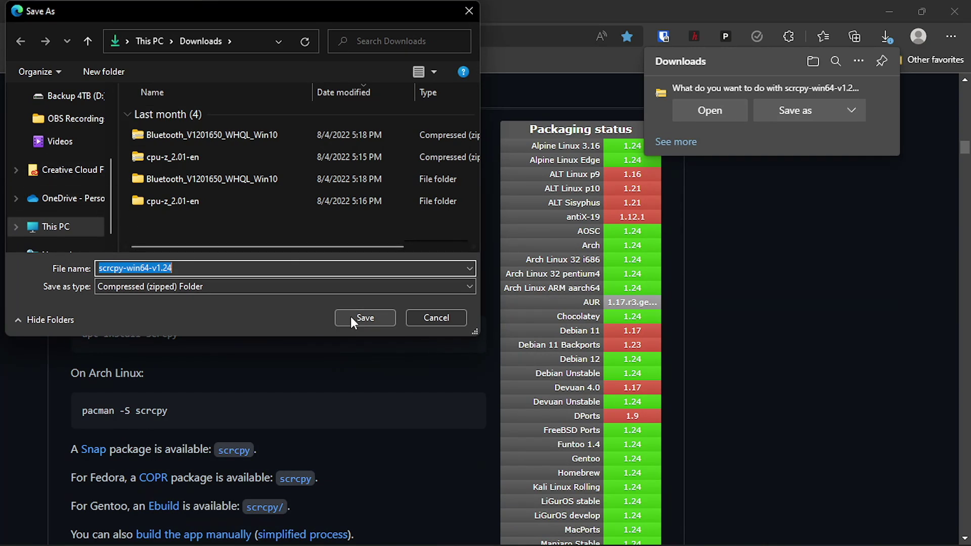
left_click(364, 317)
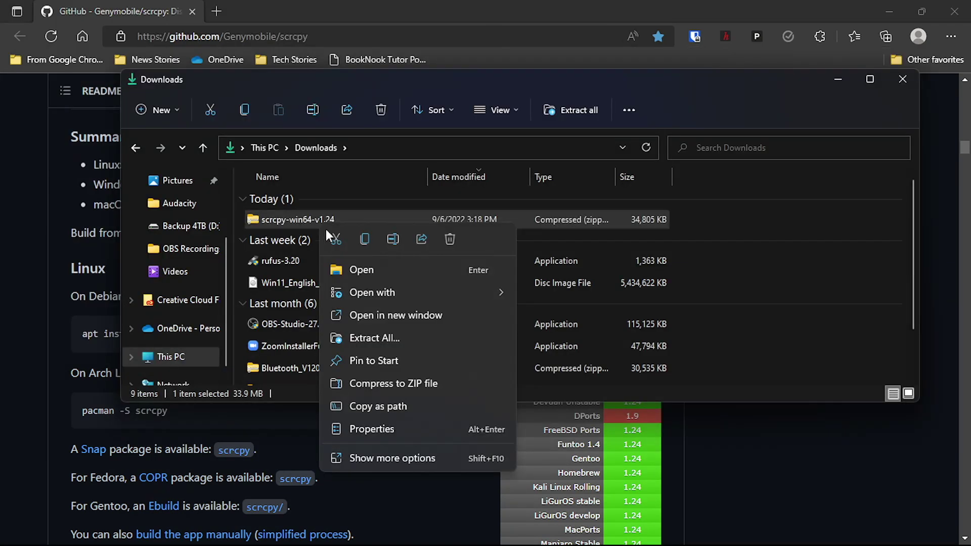
Step: Extract all files from the scrcpy-win64-v1.24 zip into its proposed Downloads folder
left_click(404, 339)
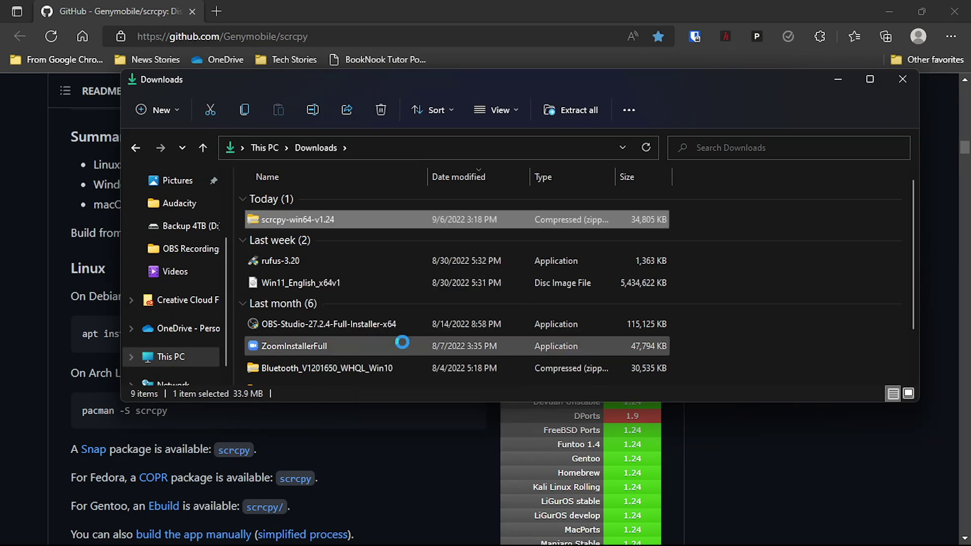
left_click(618, 418)
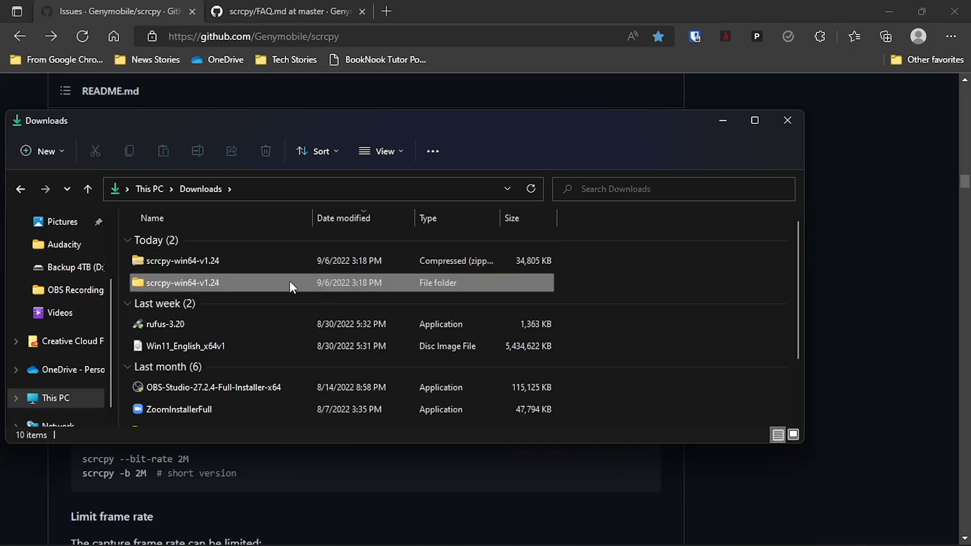
Step: Launch scrcpy.exe from the scrcpy-win64-v1.24 folder and position the phone mirror window
double_click(289, 281)
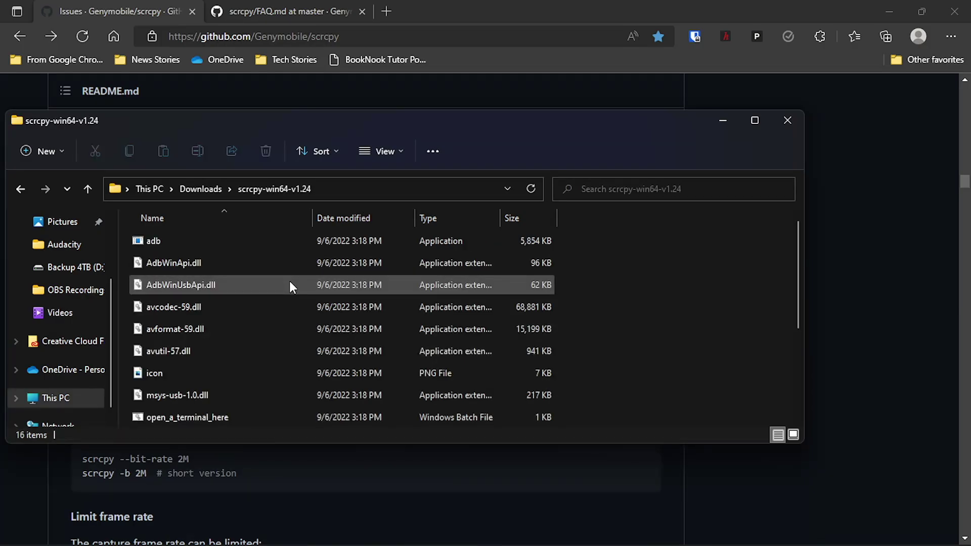
scroll(272, 361, "down", 3)
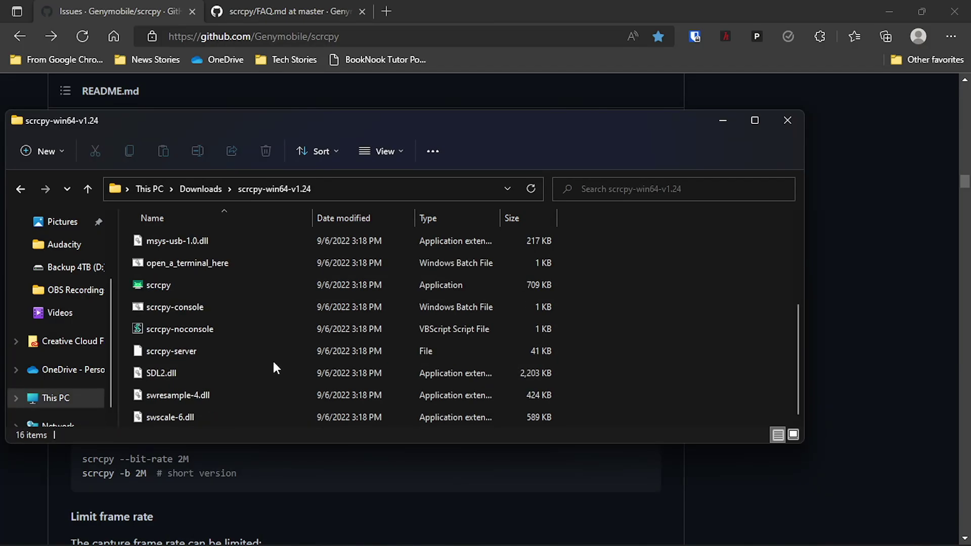
double_click(227, 291)
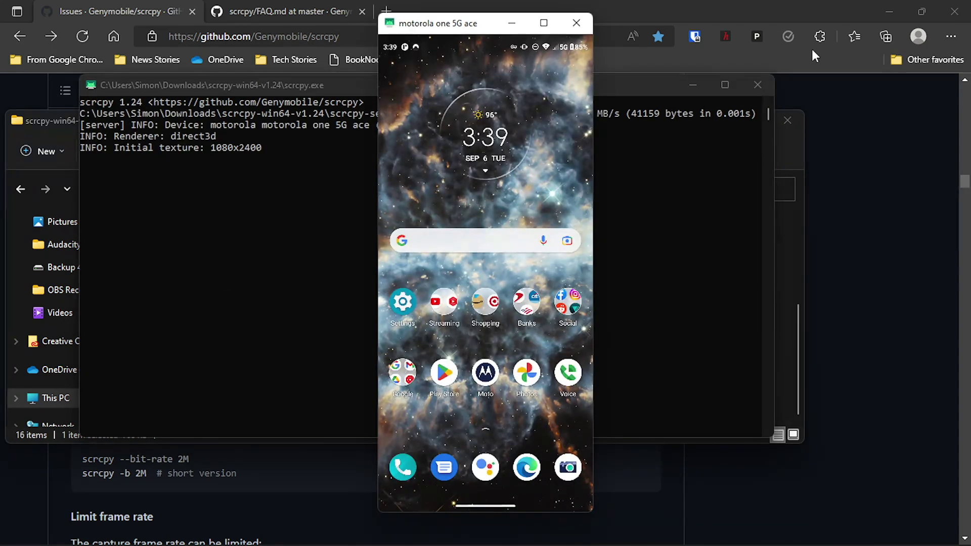
left_click(890, 13)
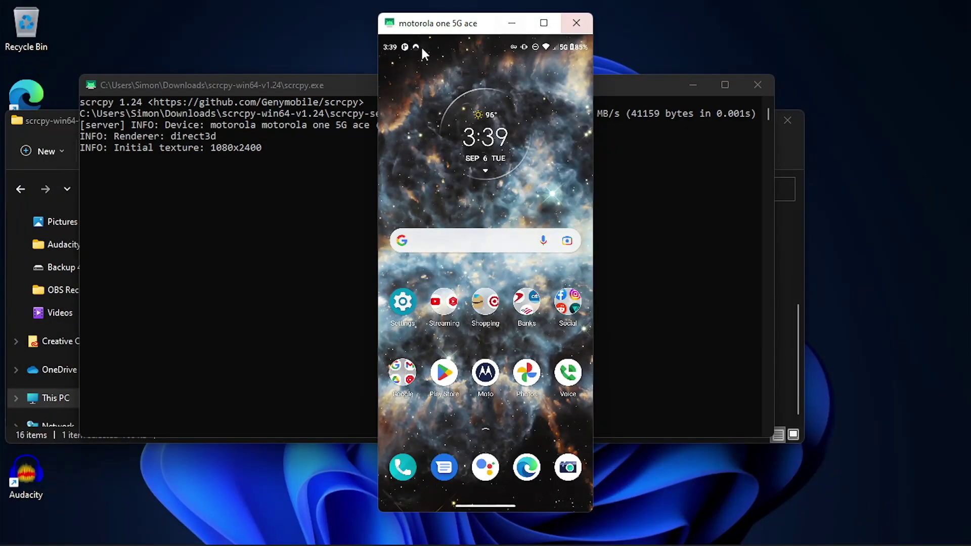
left_click_drag(460, 24, 390, 21)
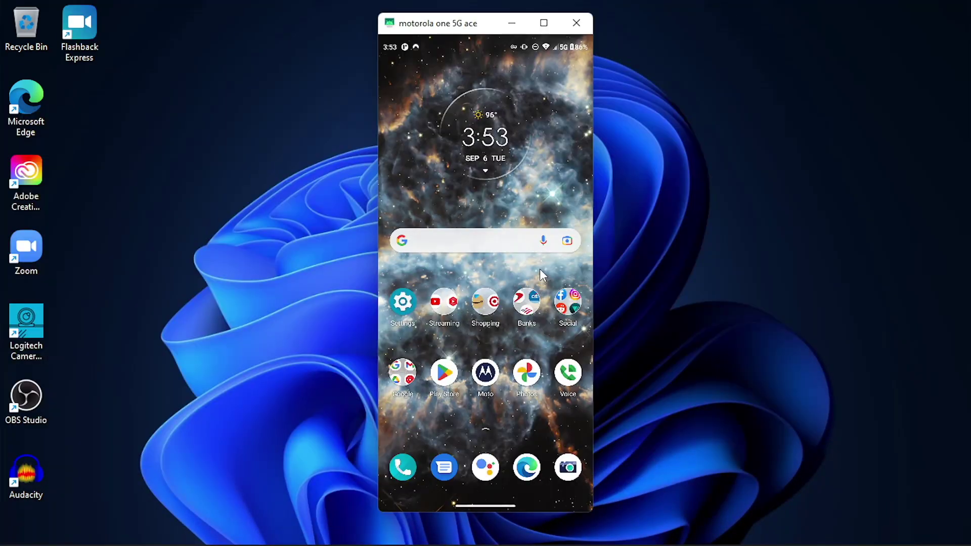
Step: Swipe through the phone's home pages, launch Edge, and open the Tello Mobile tile
left_click_drag(539, 269, 371, 269)
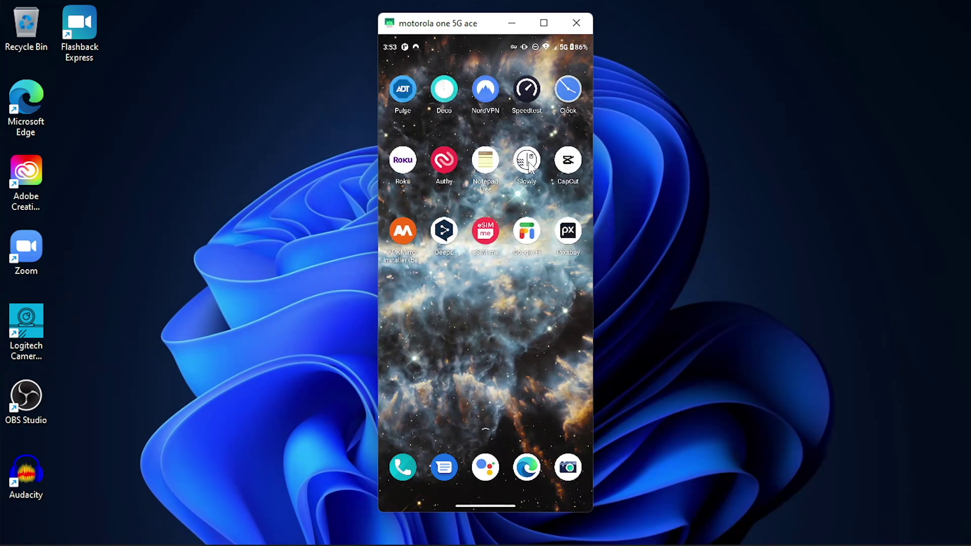
left_click_drag(466, 354, 627, 360)
left_click(530, 466)
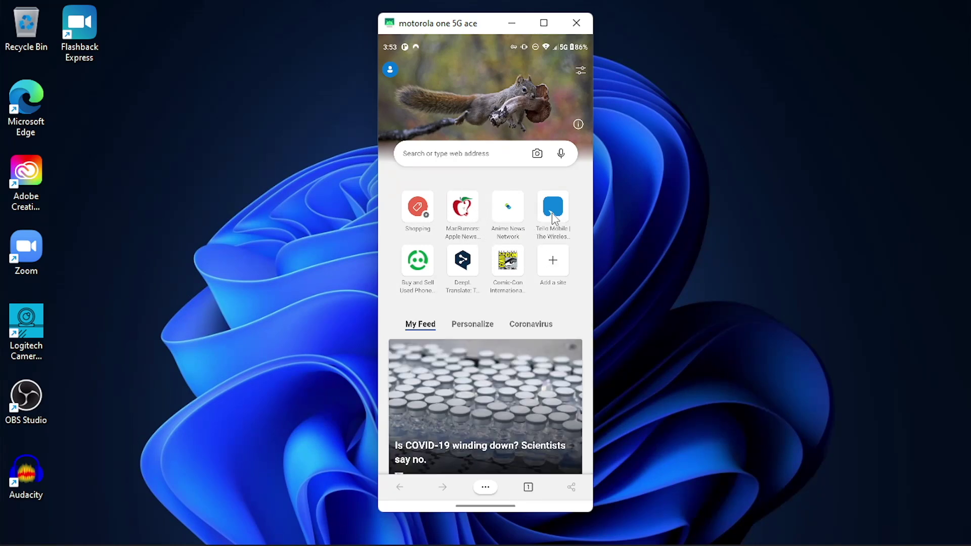
left_click(553, 217)
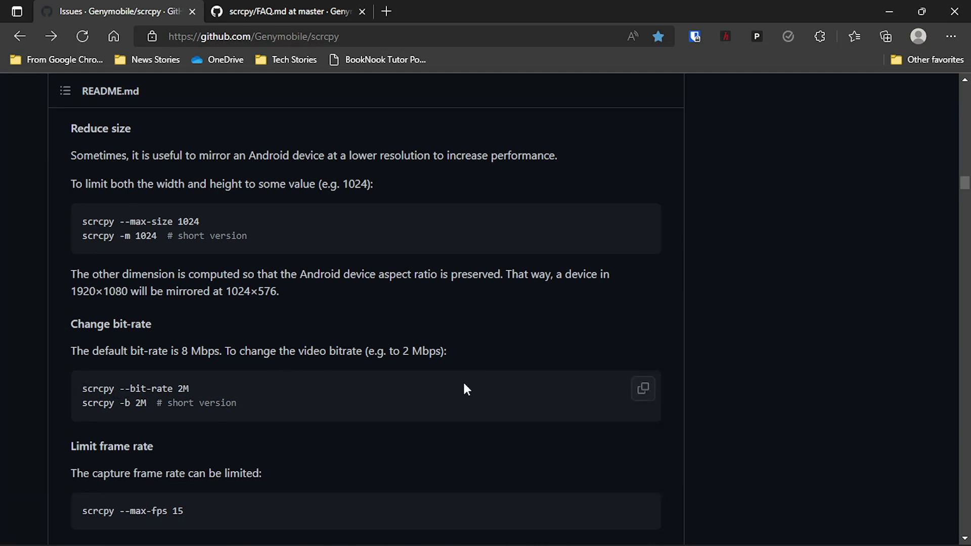
Step: Open a command prompt via open_a_terminal_here and copy the README's --bit-rate example
left_click(643, 394)
left_click(211, 264)
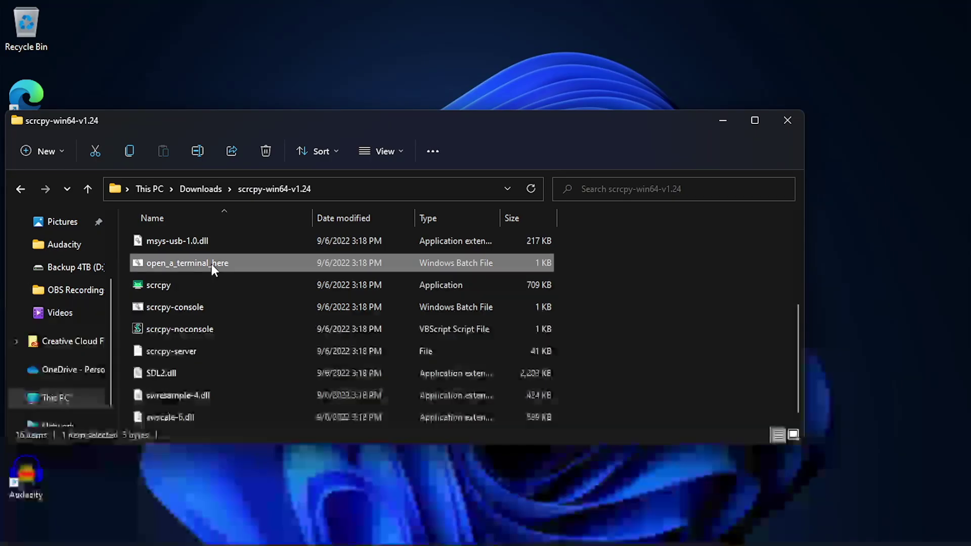
double_click(211, 264)
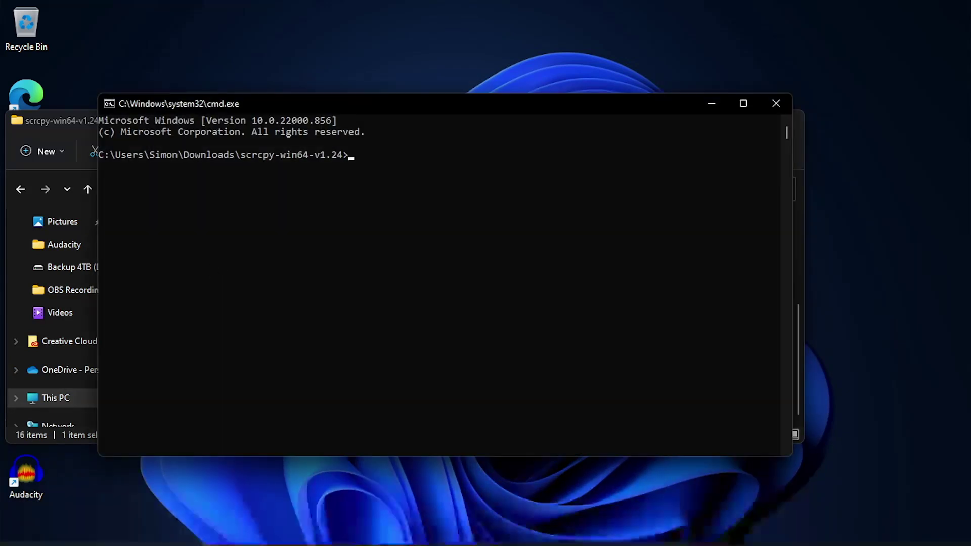
mouse_move(693, 533)
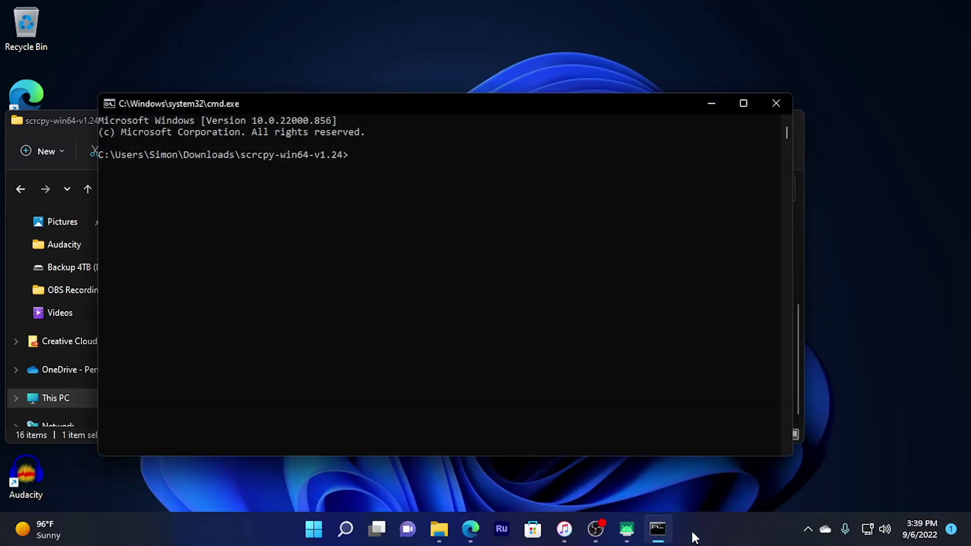
left_click(470, 529)
scroll(164, 345, "down", 1)
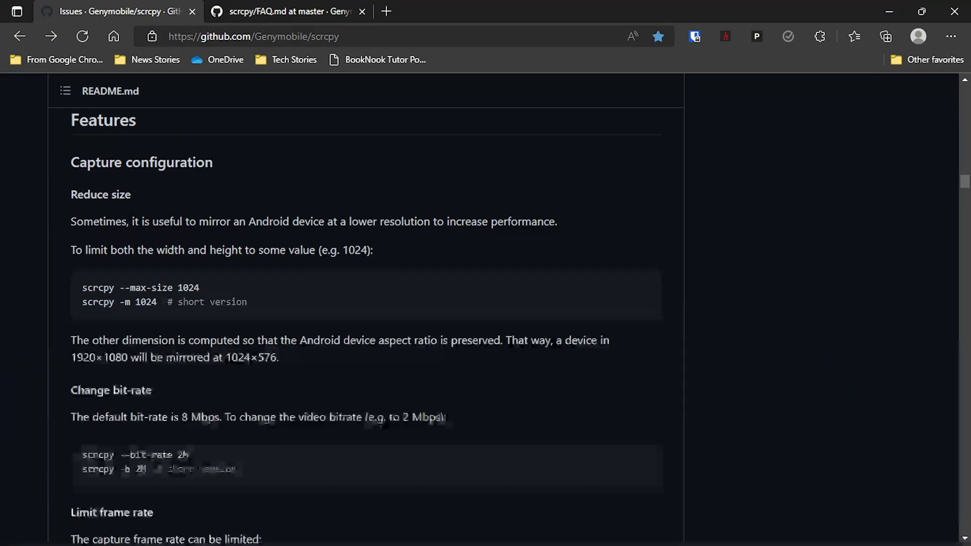
left_click(641, 395)
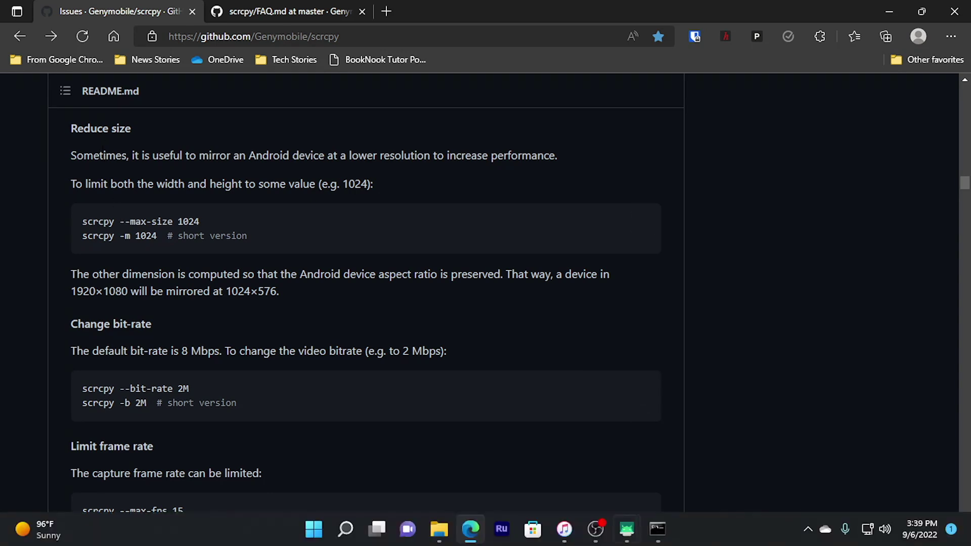
Step: Paste and run 'scrcpy --bit-rate 2M' in the command prompt
mouse_move(627, 529)
left_click(892, 14)
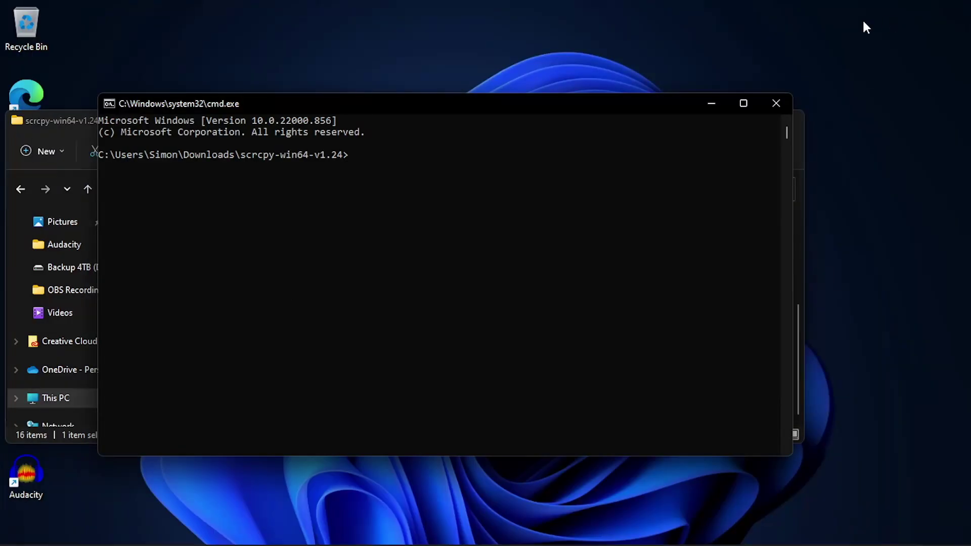
left_click(338, 227)
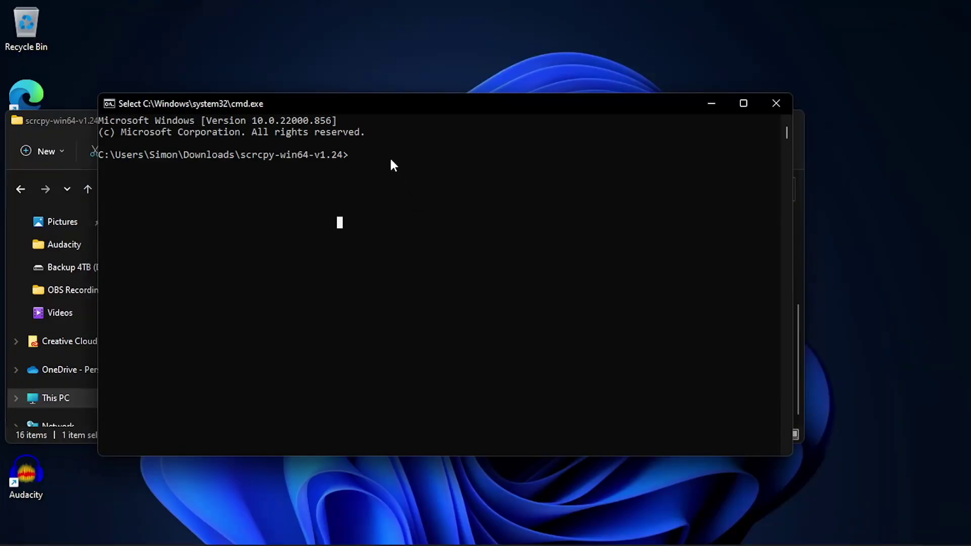
left_click(352, 157)
key("ctrl+v")
key("Return")
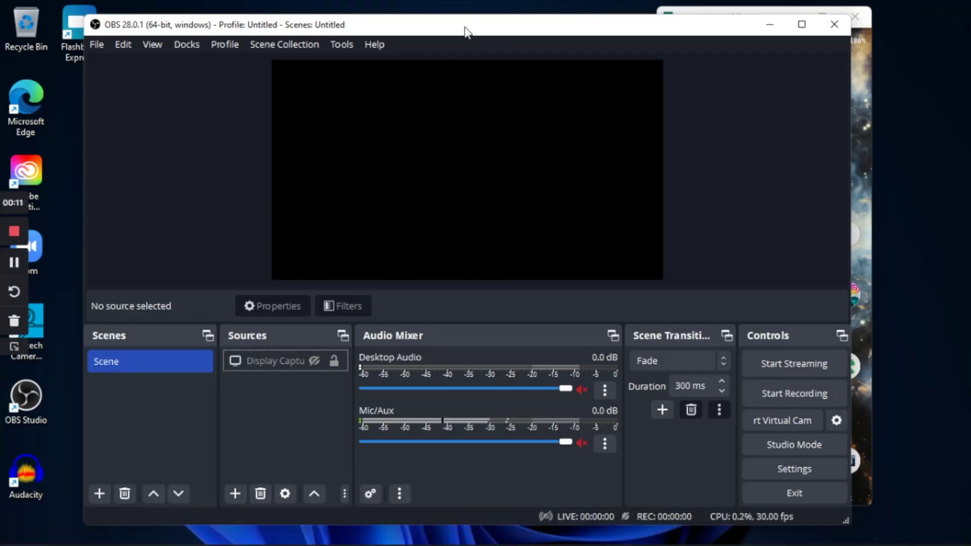
Step: Add a Window Capture source 'Android' capturing the scrcpy window with Automatic capture method
left_click_drag(465, 27, 475, 22)
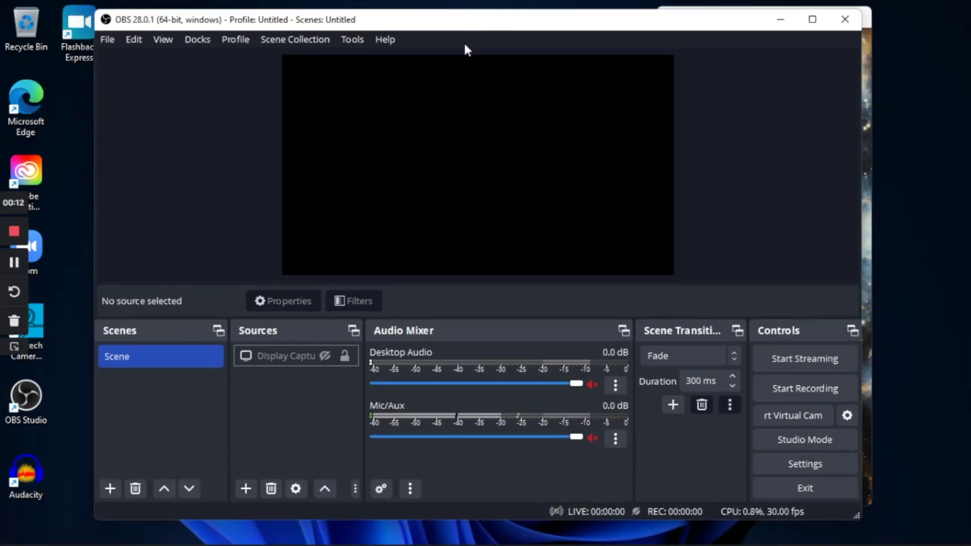
left_click(248, 488)
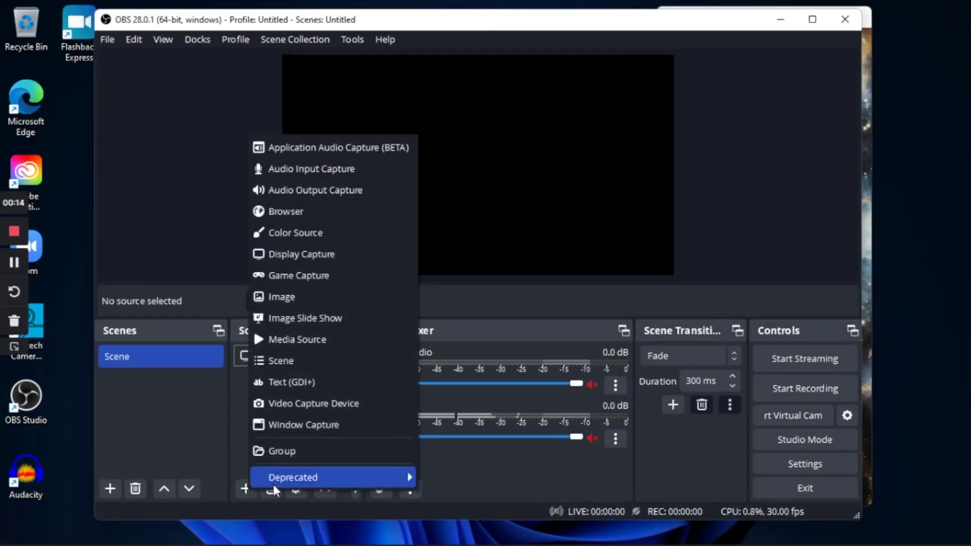
left_click(286, 428)
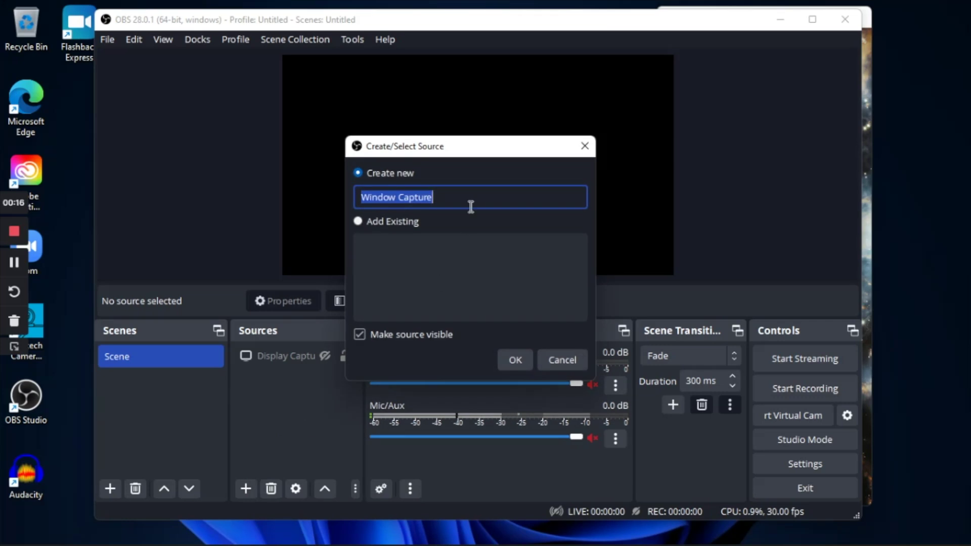
type("Android")
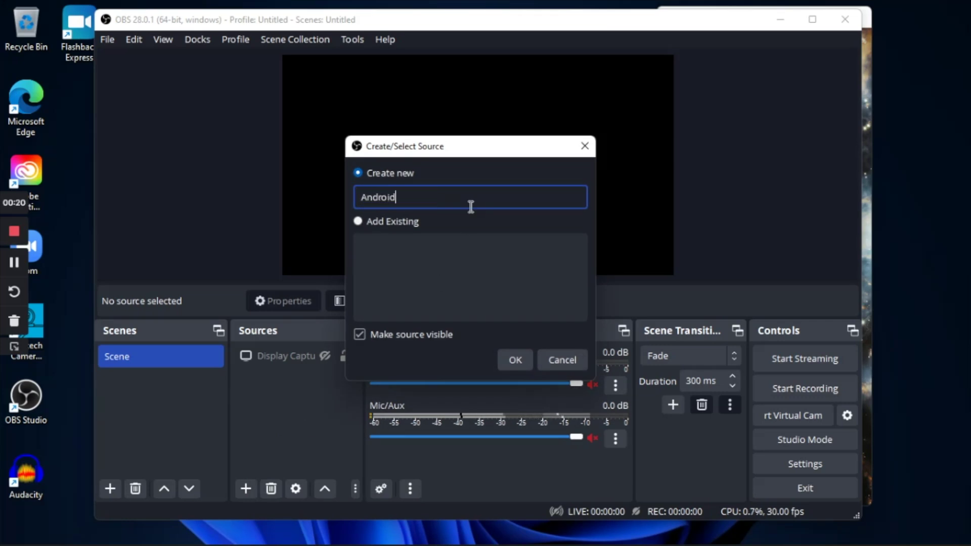
key("Return")
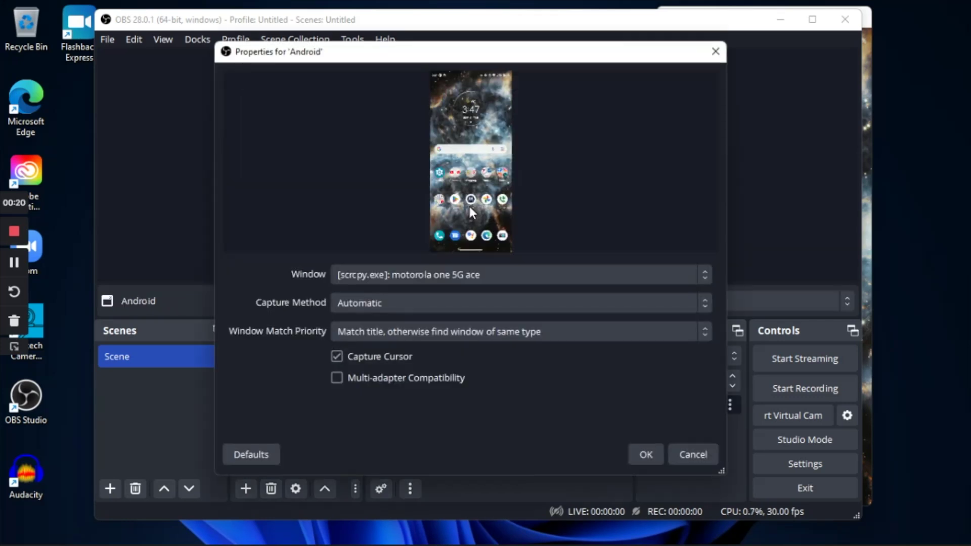
left_click(509, 275)
left_click(509, 274)
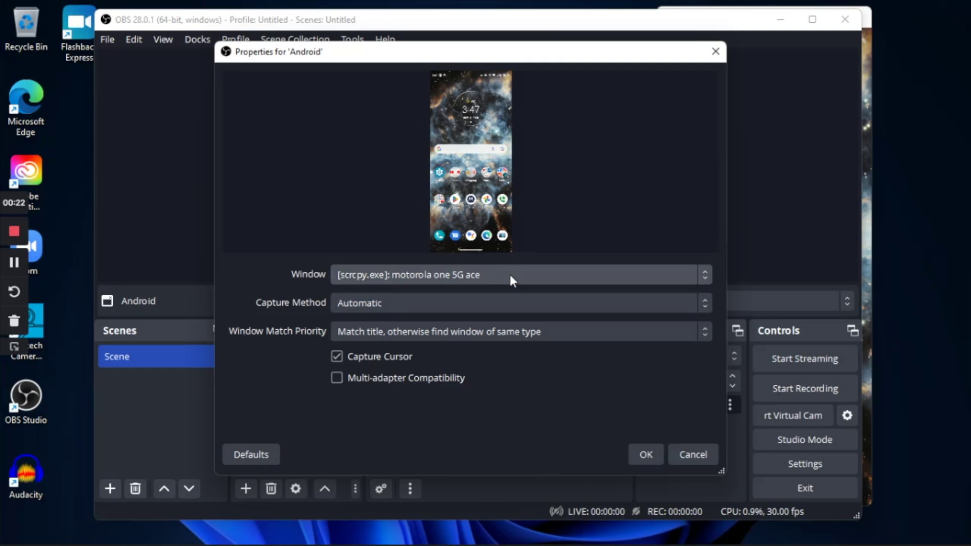
left_click(372, 303)
left_click(371, 301)
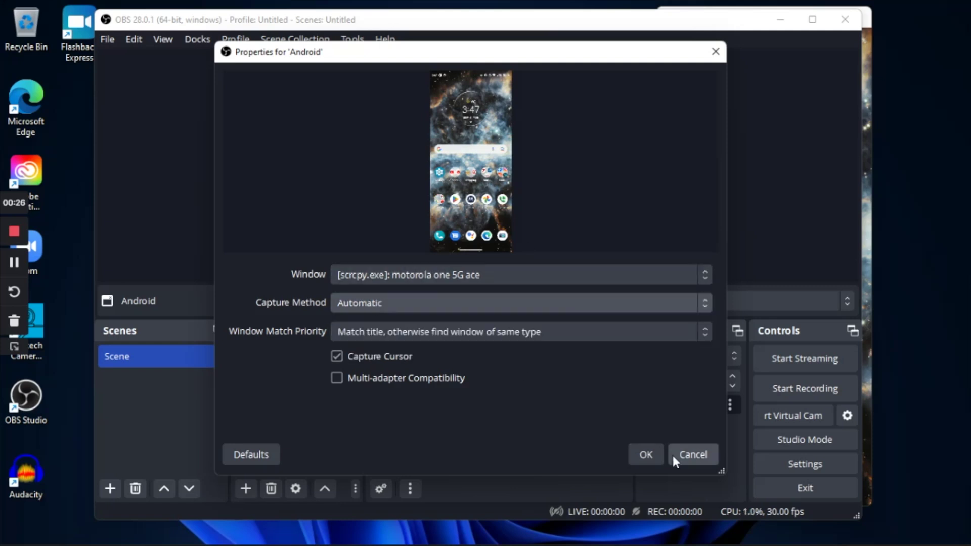
left_click(645, 452)
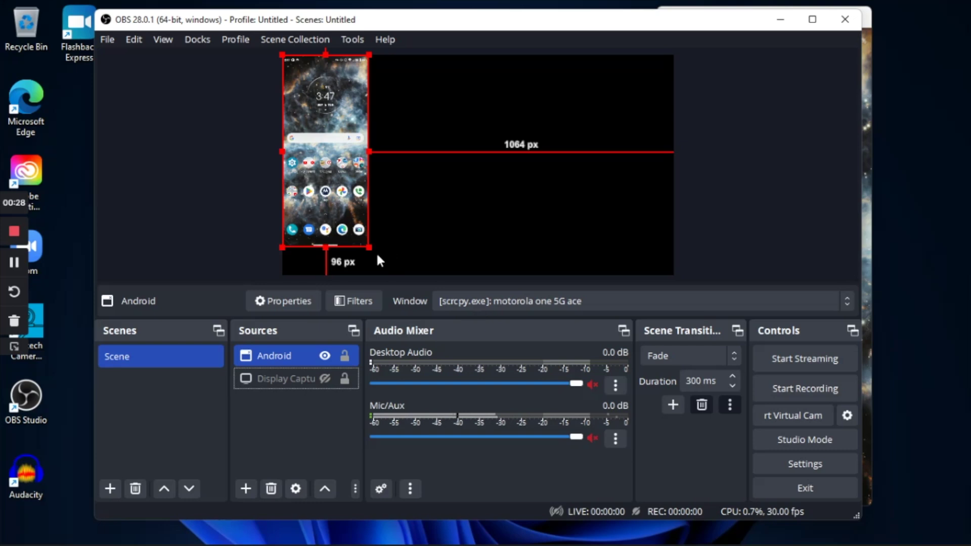
Step: Resize the Android capture to full canvas height and move it to the horizontal centre
left_click_drag(369, 251, 385, 240)
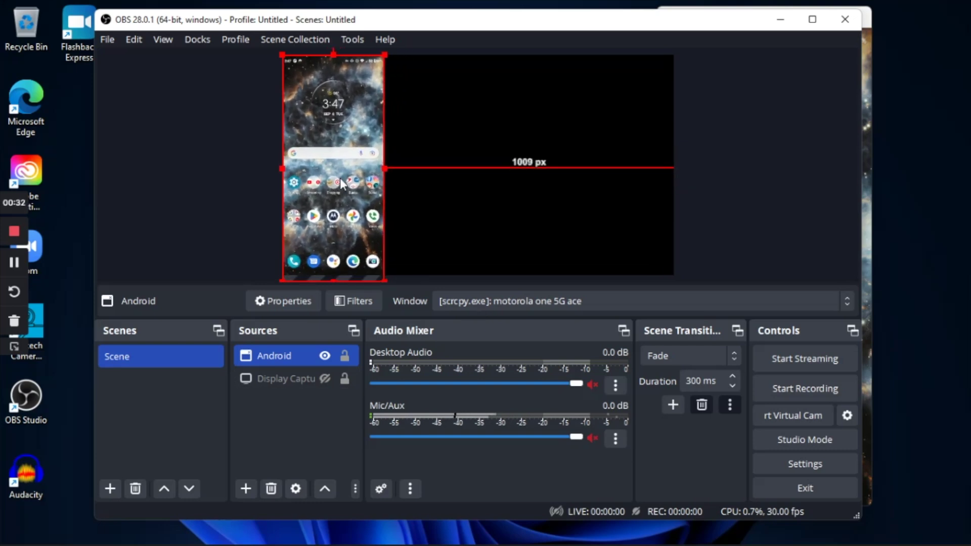
left_click_drag(341, 183, 476, 191)
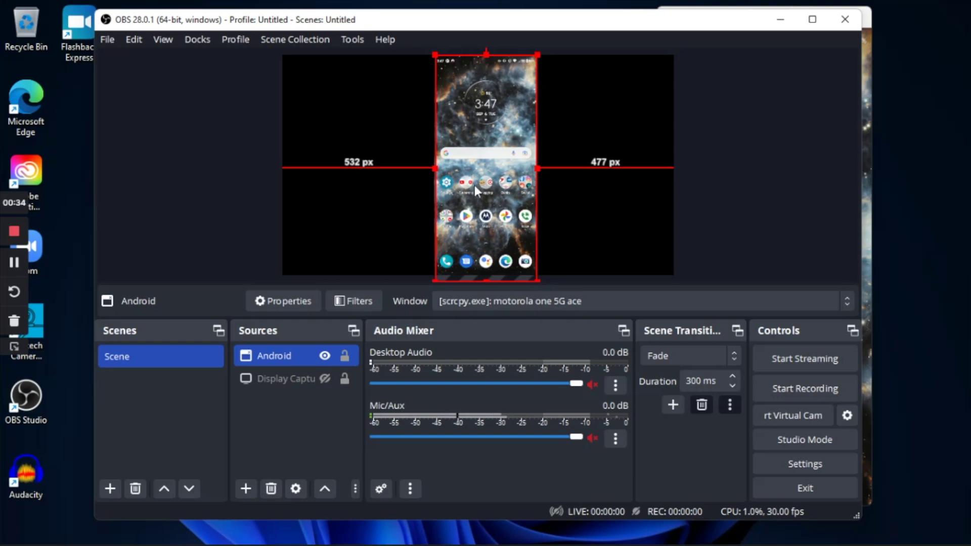
left_click(295, 422)
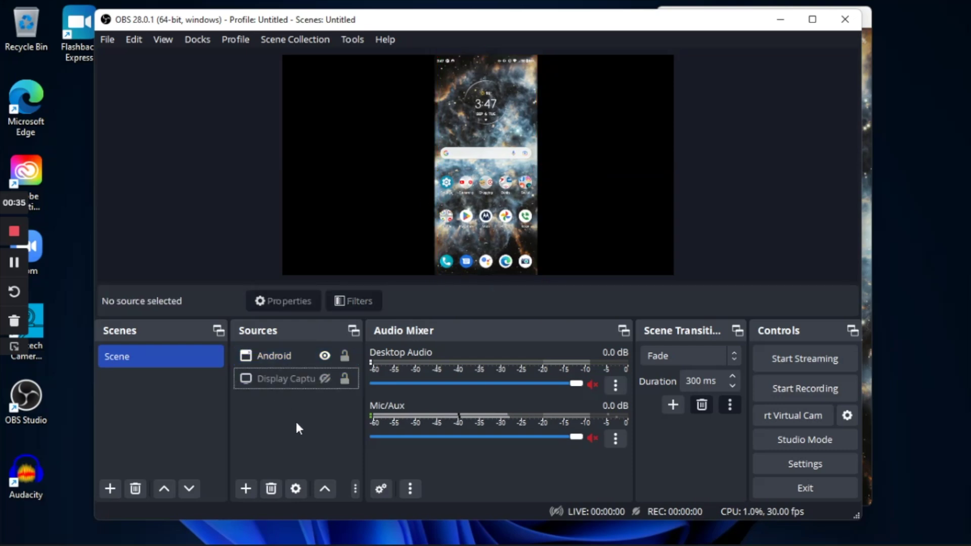
left_click(281, 360)
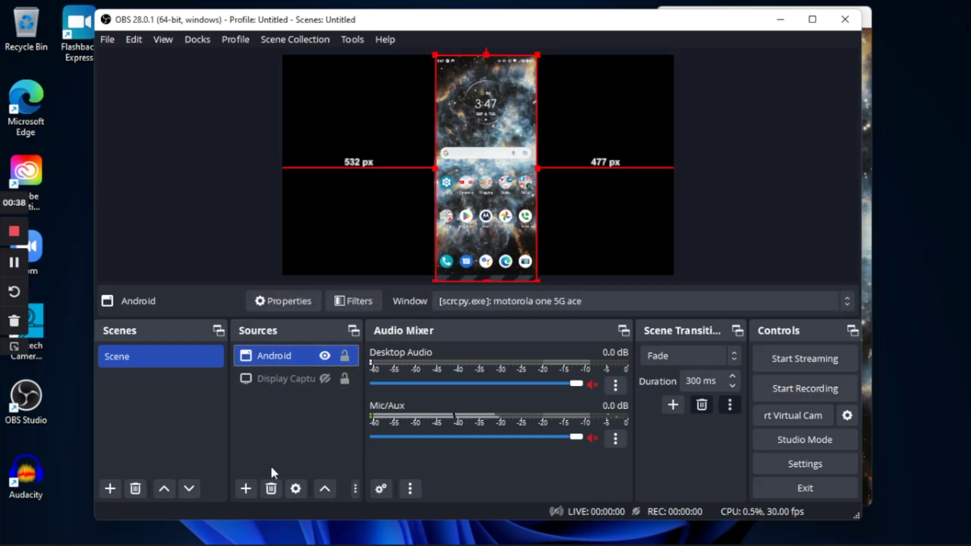
left_click(245, 488)
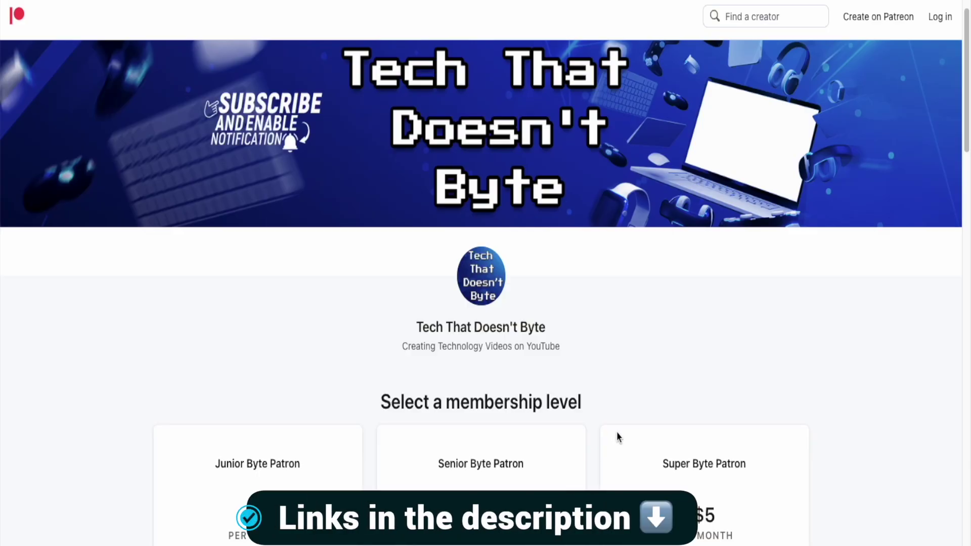
Step: Scroll down through the Junior, Senior and Super Byte Patron membership tiers
scroll(616, 432, "down", 4)
scroll(617, 437, "down", 10)
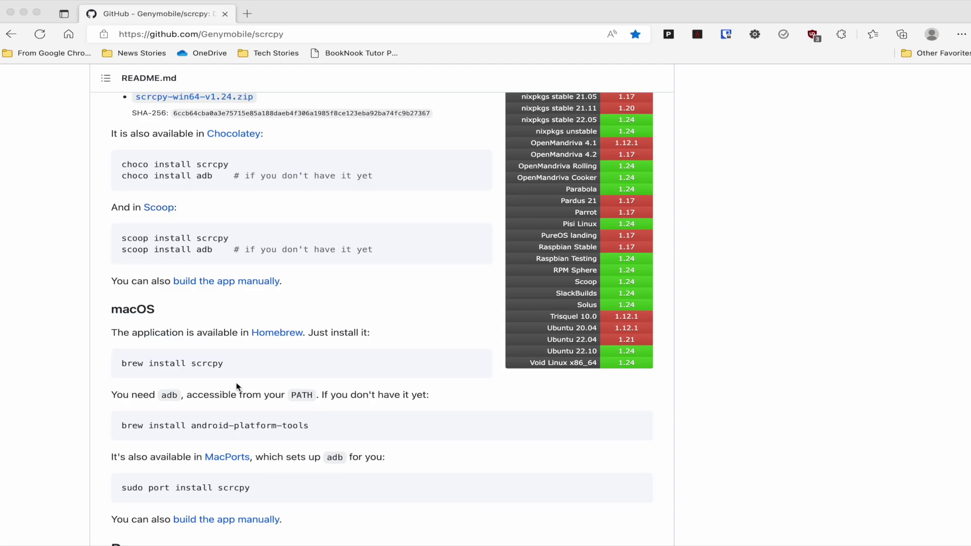
Step: Open the README's Homebrew link in a new Edge tab showing brew.sh
left_click(261, 342)
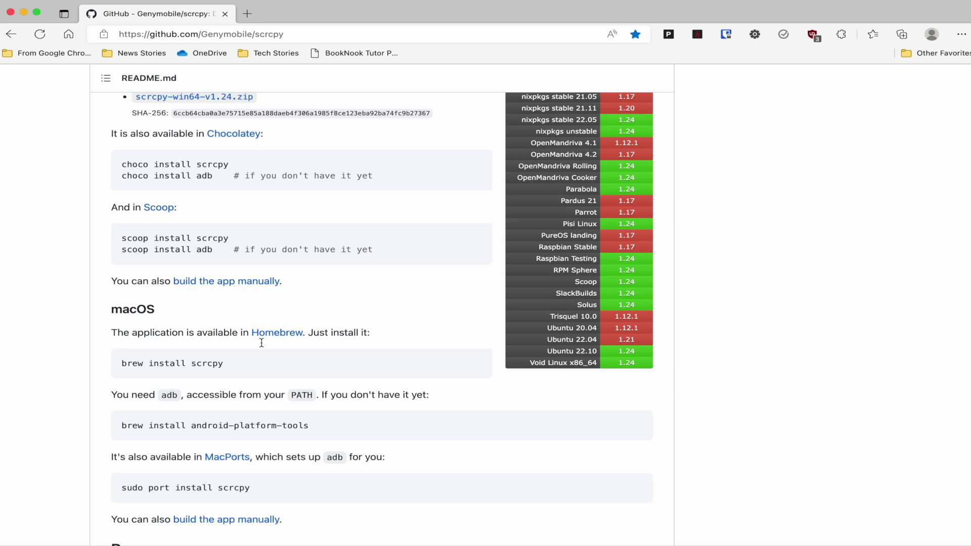
right_click(270, 342)
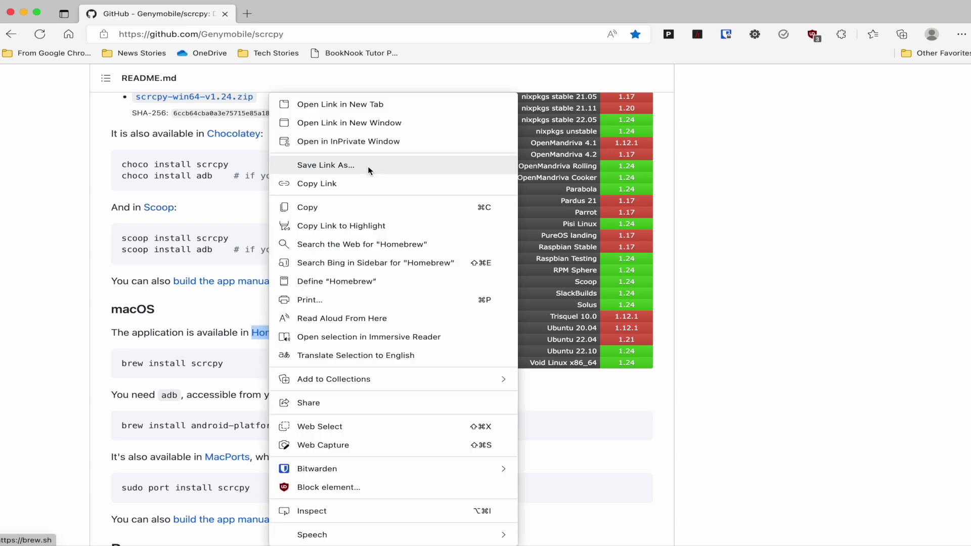
left_click(388, 111)
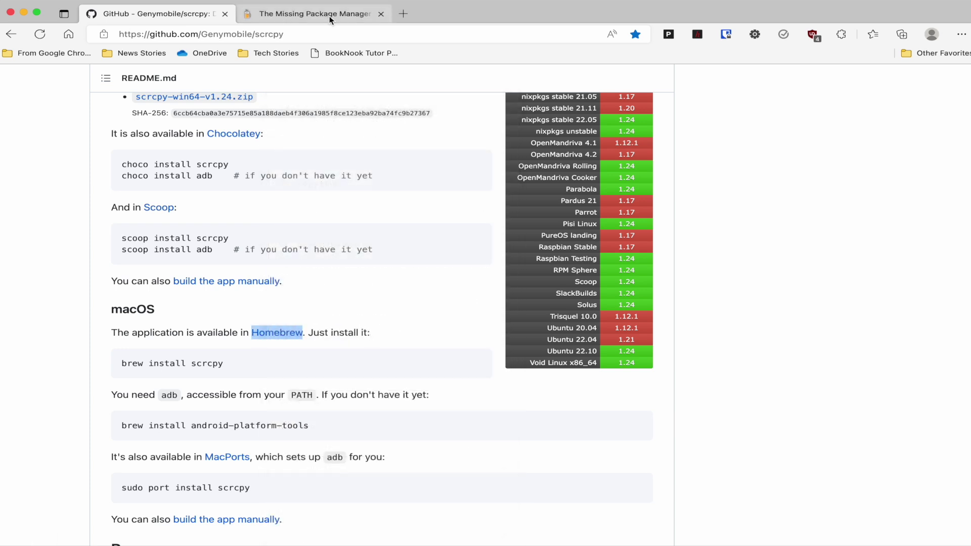
left_click(362, 16)
scroll(350, 246, "down", 1)
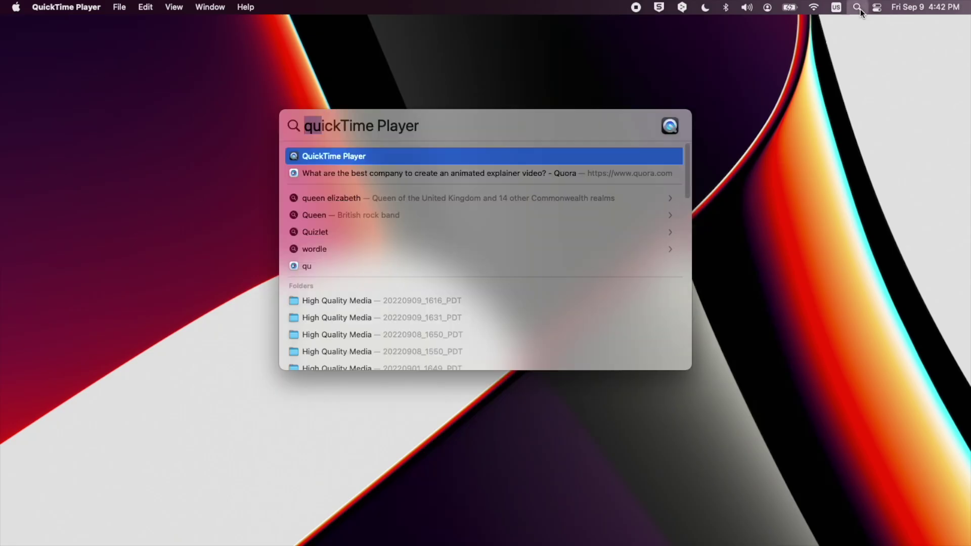
Step: Launch Terminal via Spotlight and copy the Homebrew install command from brew.sh
type("terminal")
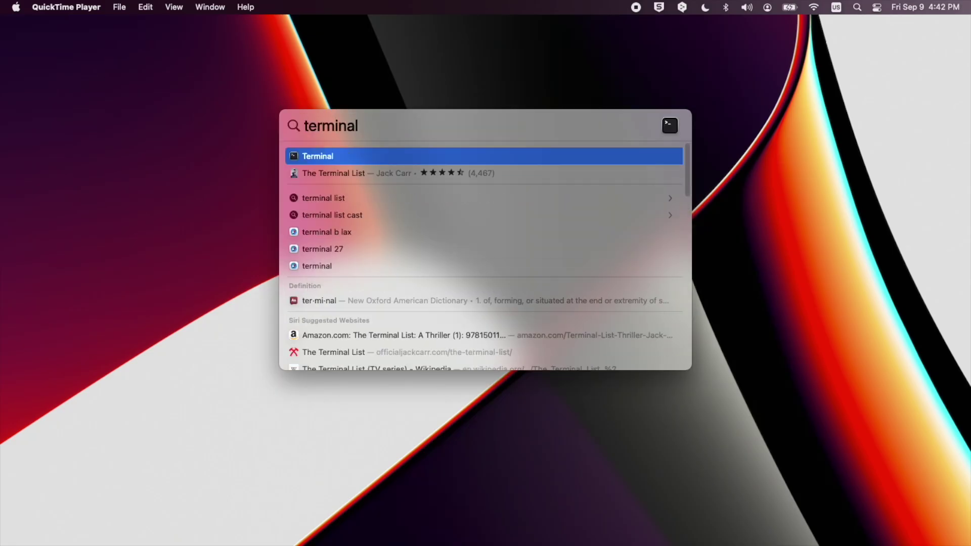
key("Return")
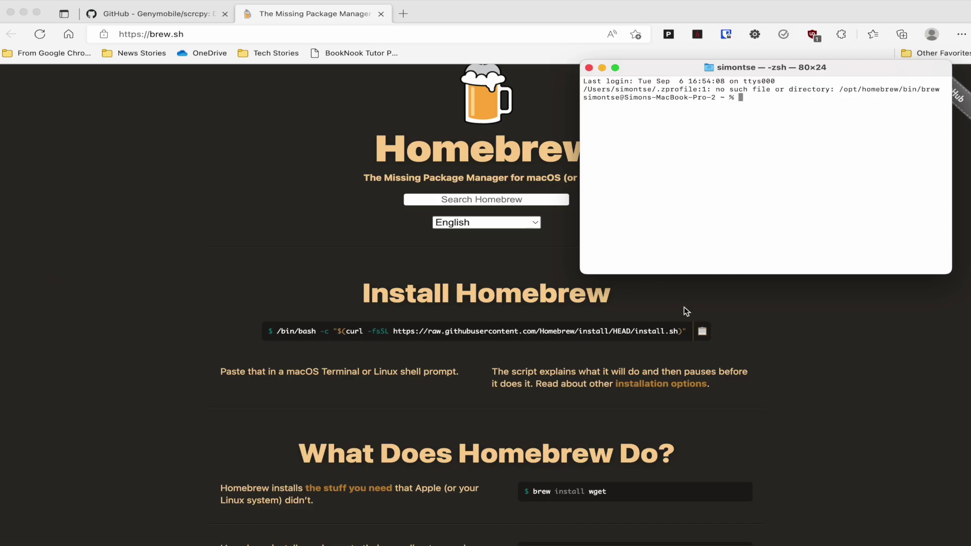
left_click(685, 305)
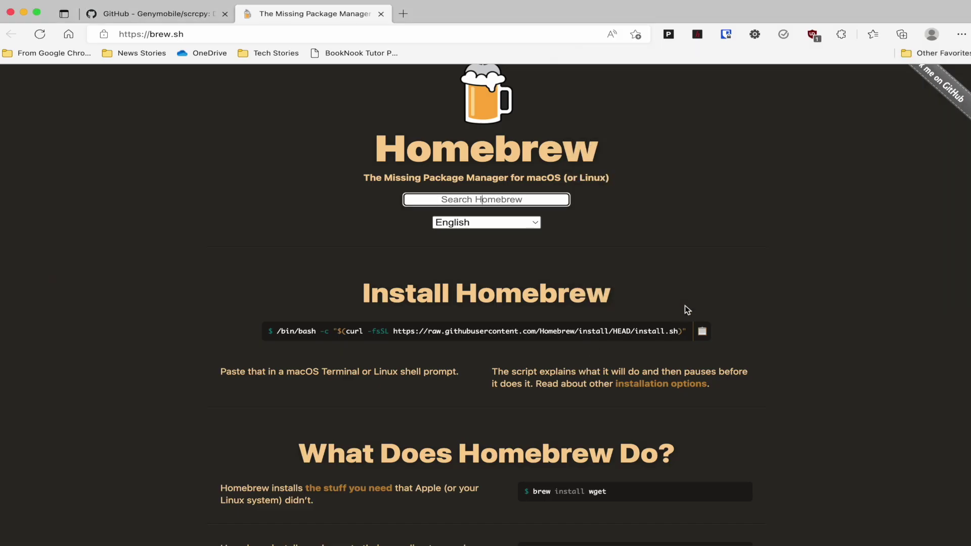
left_click(702, 332)
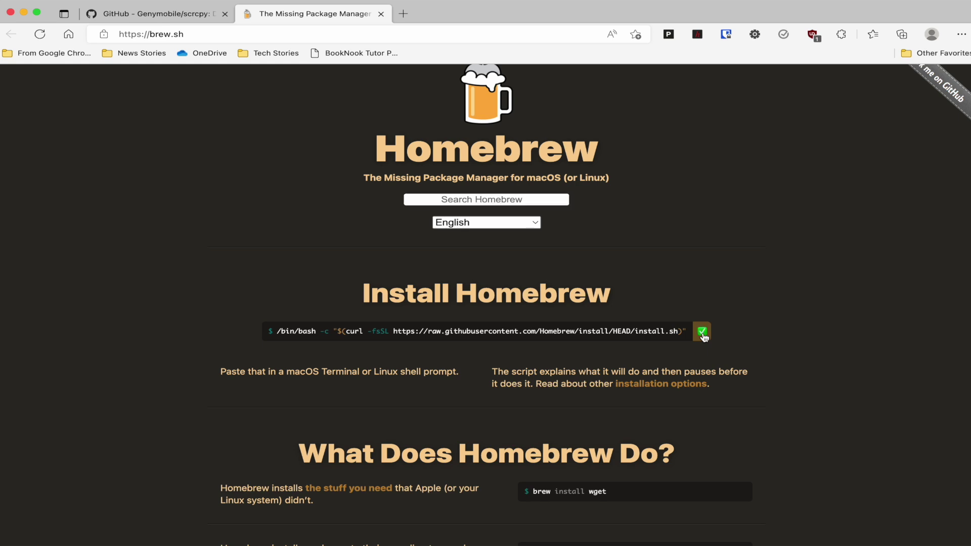
Step: Paste and run the Homebrew install command in Terminal, confirming with the administrator password
key("super+Tab")
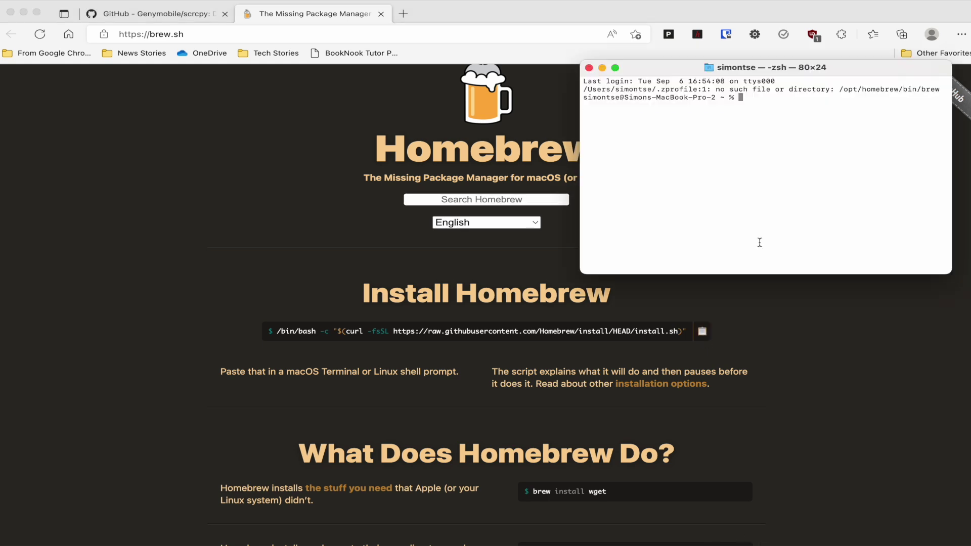
key("super+v")
key("Return")
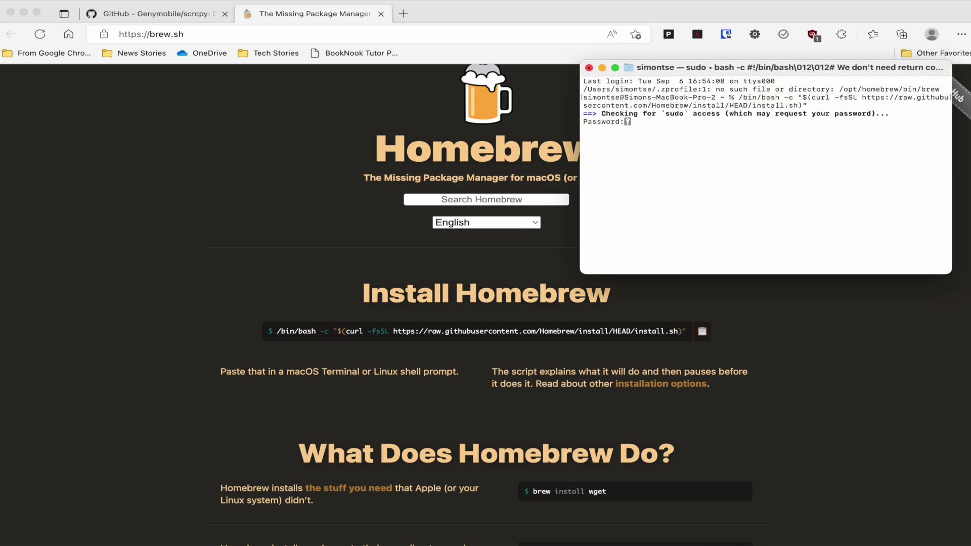
key("Return")
key("Return")
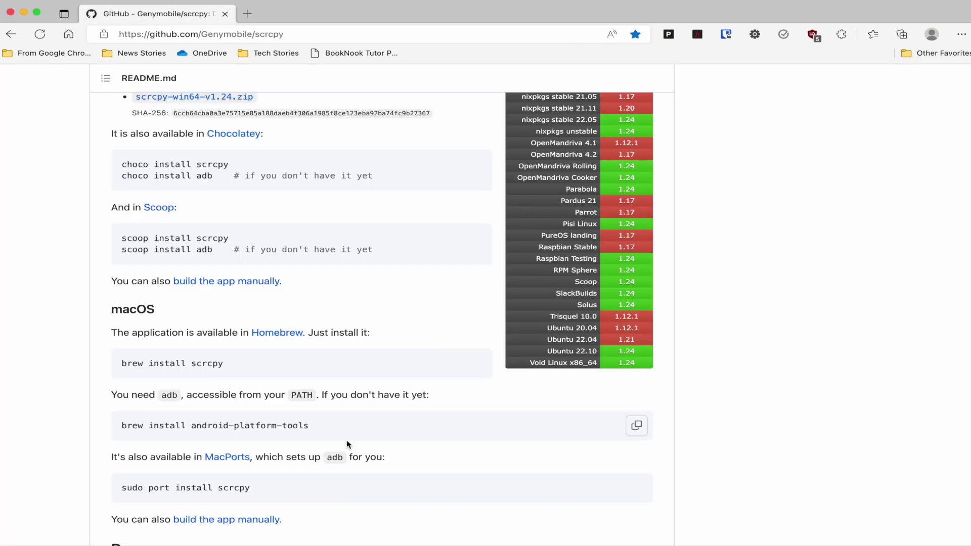
Step: Copy and run 'brew install android-platform-tools' in Terminal
left_click(643, 432)
left_click(809, 529)
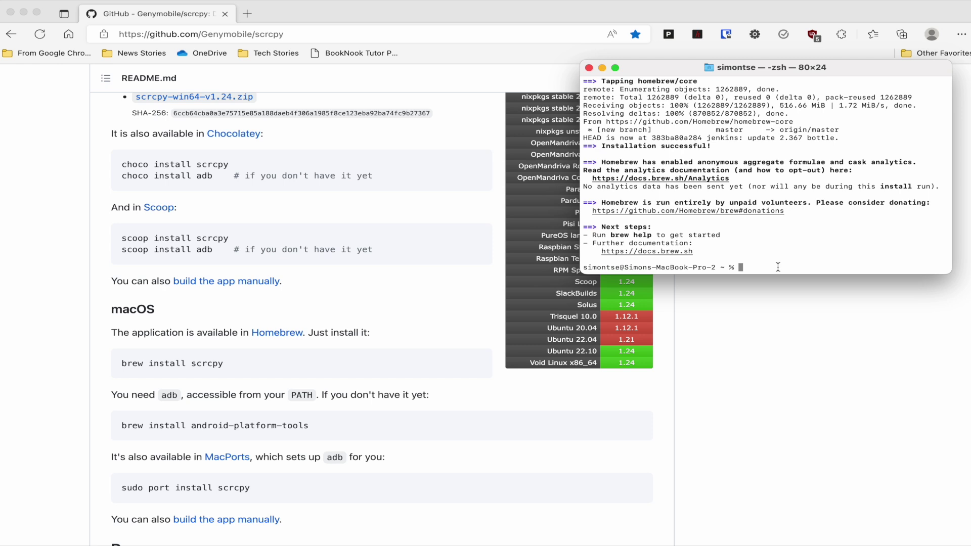
key("super+v")
key("Return")
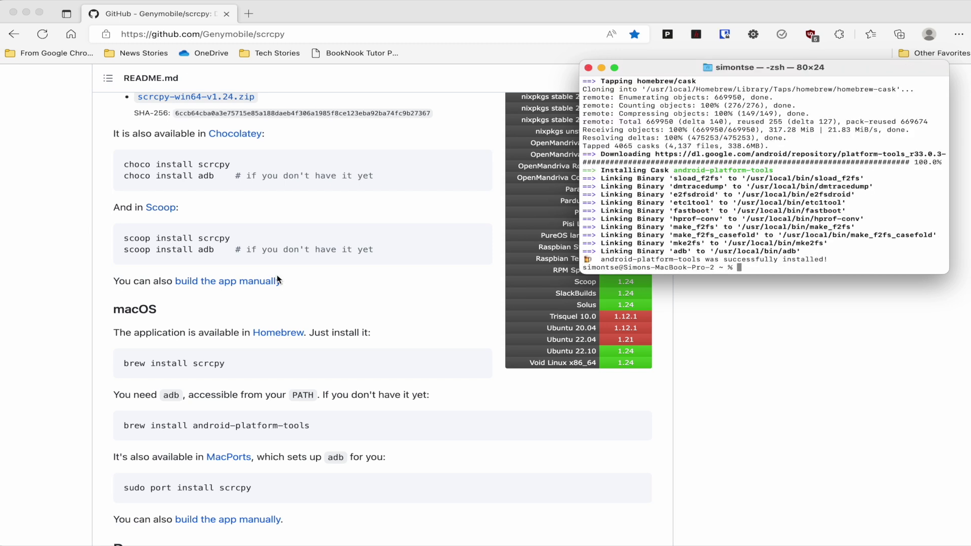
Step: Install scrcpy with the 'brew install scrcpy' command copied from the scrcpy README
left_click(245, 366)
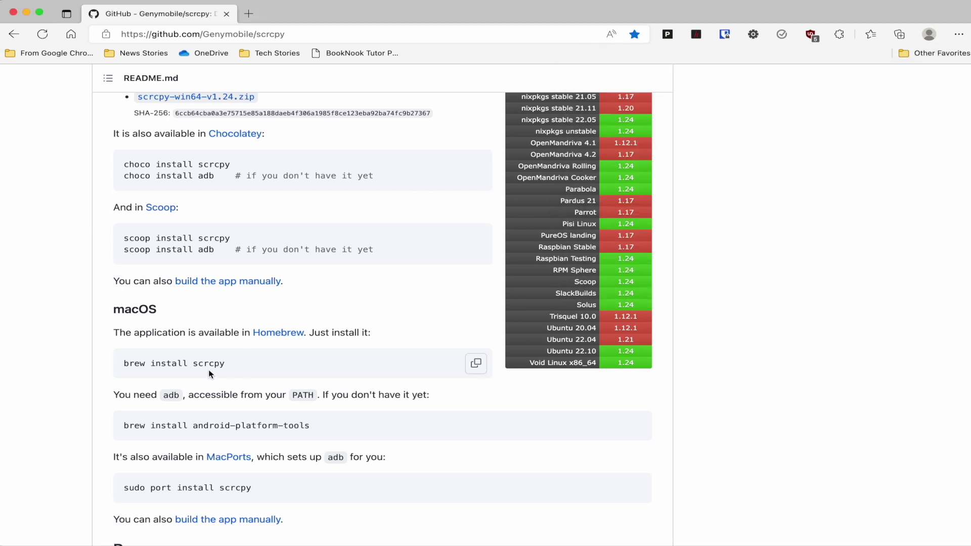
left_click(476, 363)
left_click(803, 525)
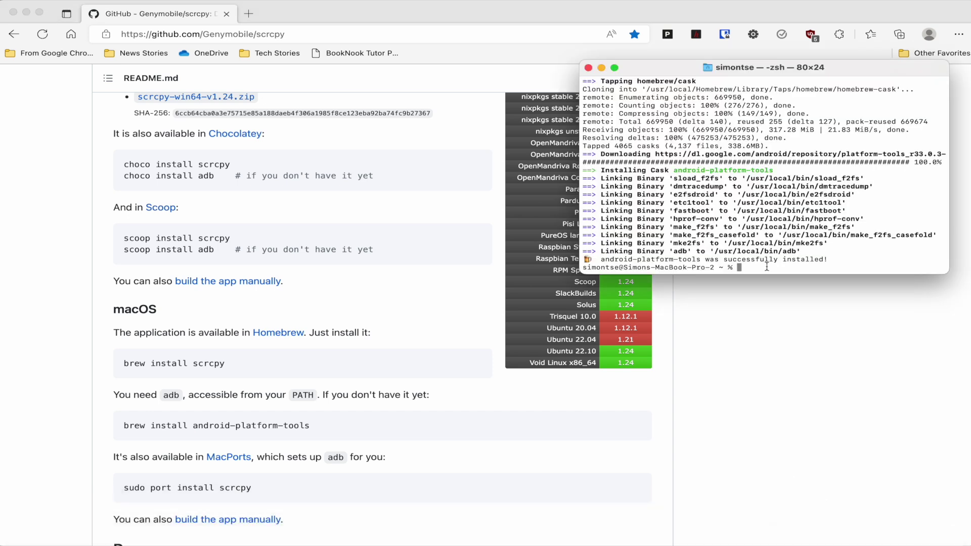
key("super+v")
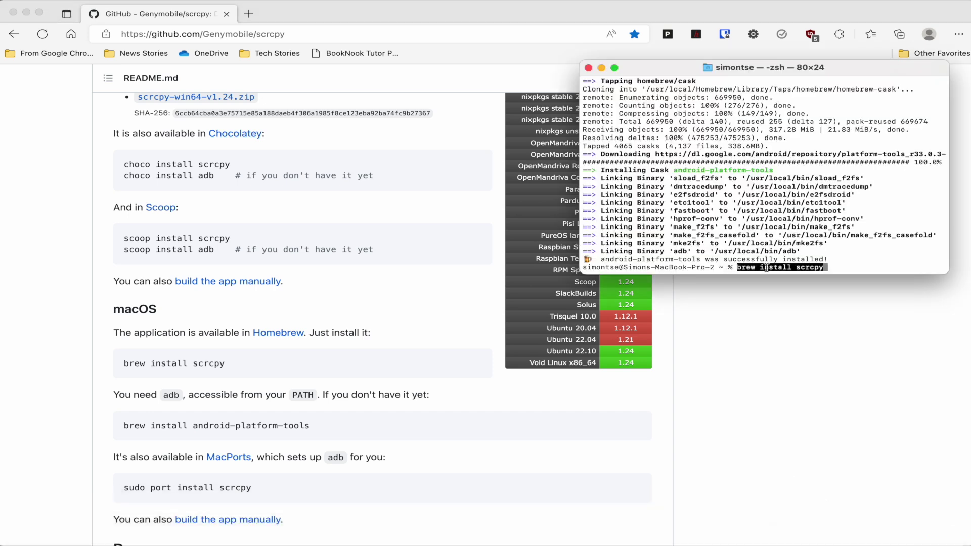
key("Return")
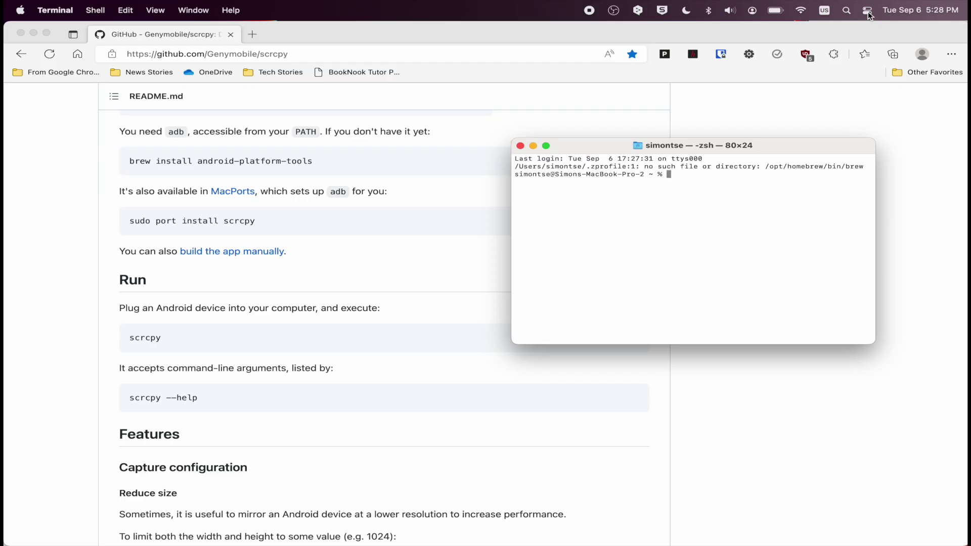
Step: Run scrcpy in Terminal to mirror the motorola one 5G ace screen
type("scrcpy")
key("Return")
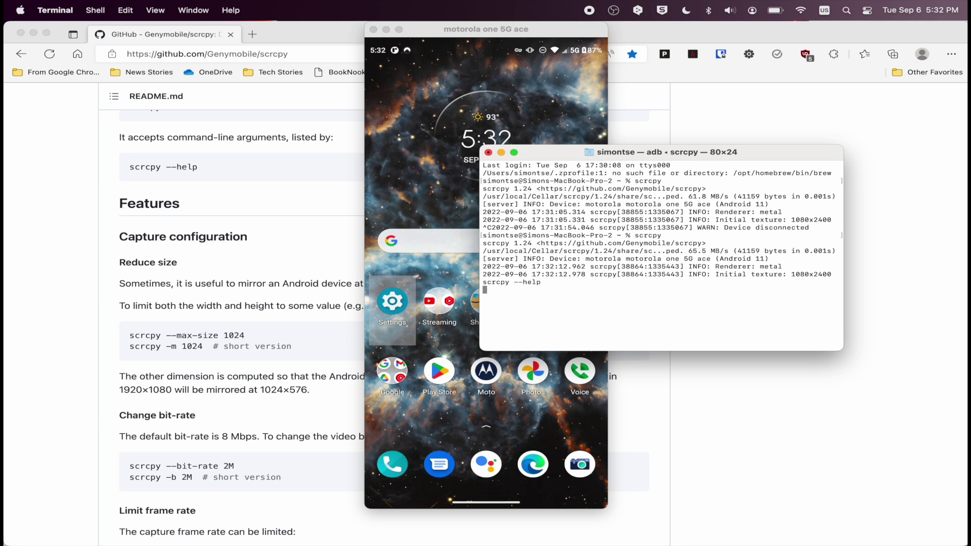
Step: Suspend the running scrcpy session and clear the recalled command from the prompt
key("ctrl+z")
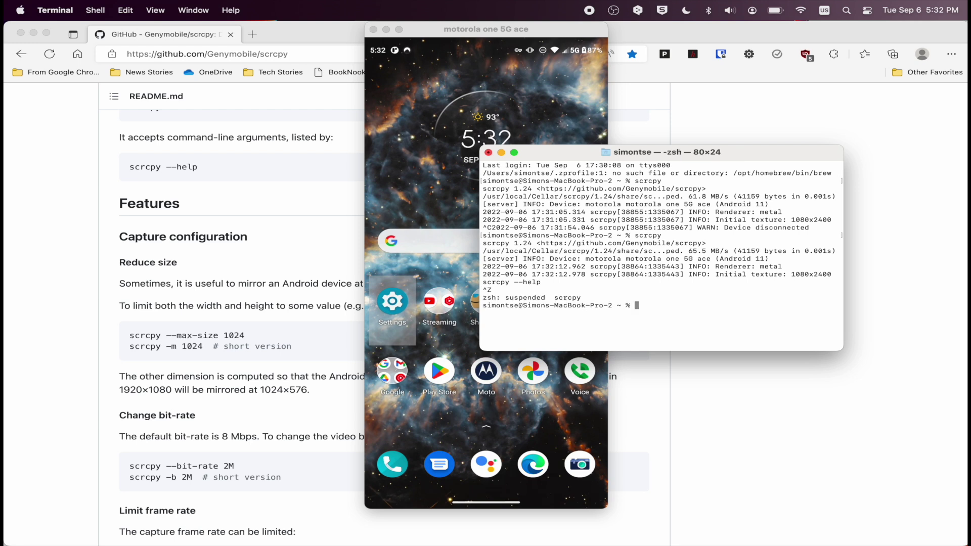
key("Up")
key("BackSpace")
key("BackSpace")
key("BackSpace")
key("BackSpace")
key("BackSpace")
key("BackSpace")
Step: Relaunch with 'scrcpy --bit-rate 2M' and move the mirror window to the left
left_click(165, 343)
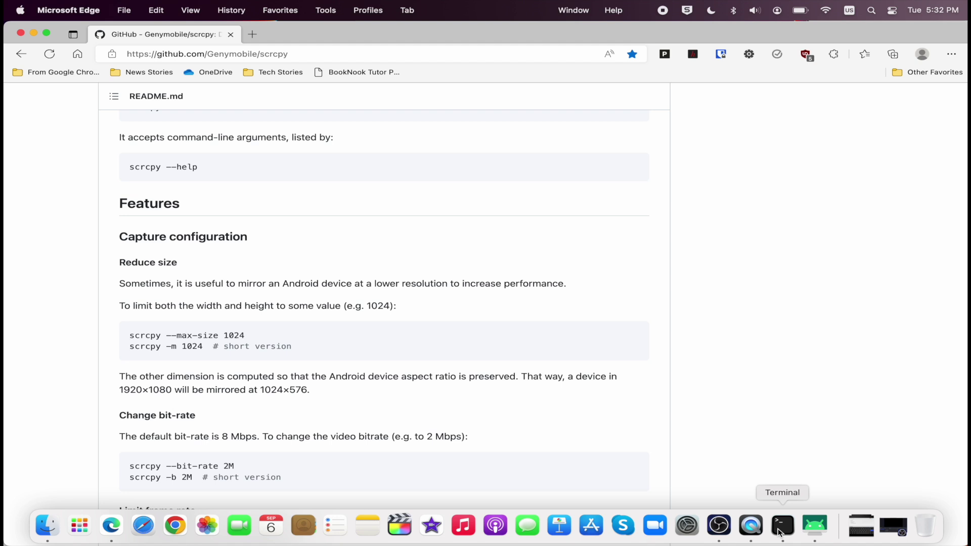
left_click(781, 529)
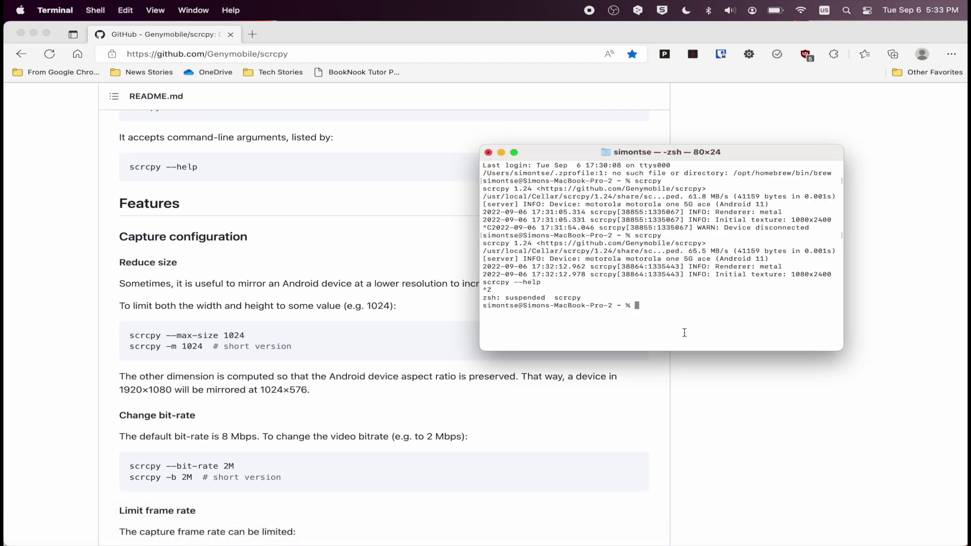
key("super+v")
key("Return")
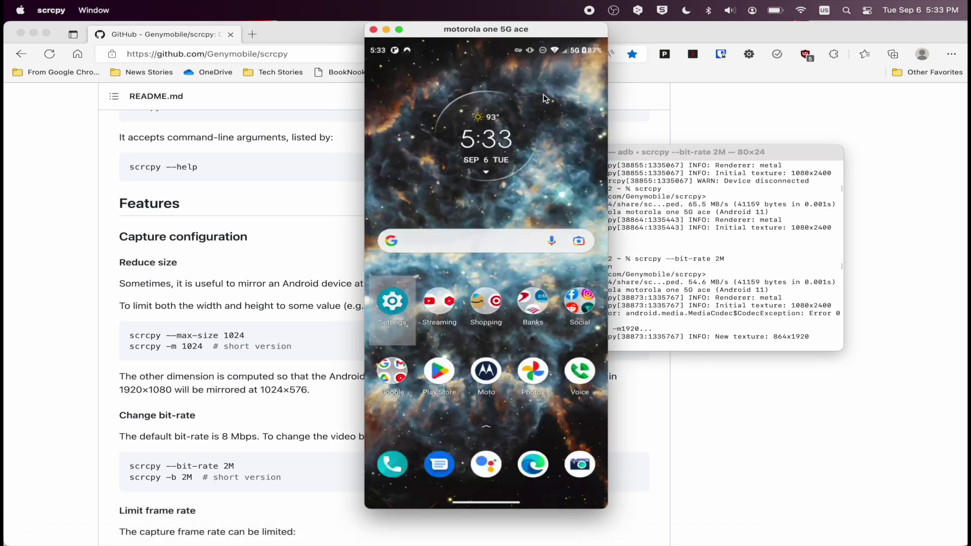
left_click_drag(514, 31, 383, 58)
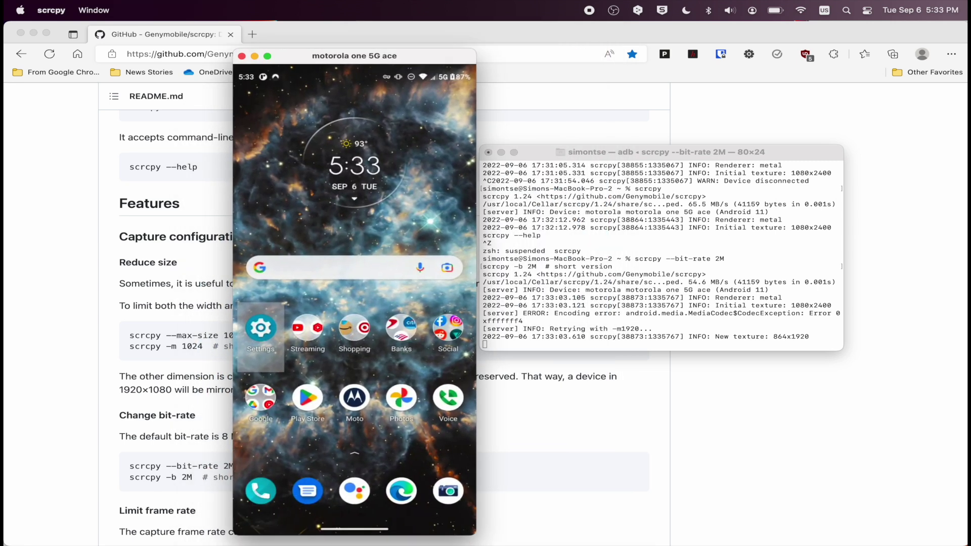
left_click(545, 316)
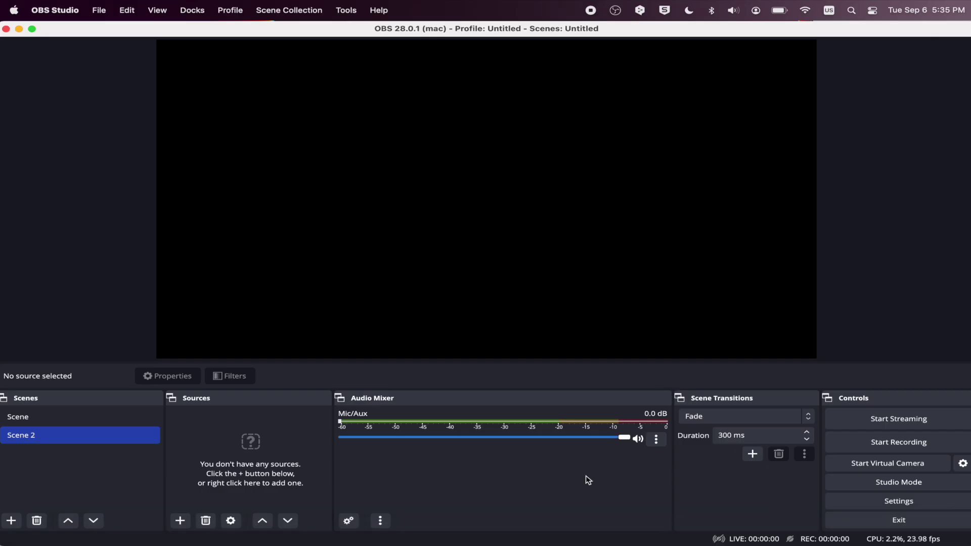
Step: Add a macOS Screen Capture source named Android using the Window Capture method
left_click(179, 522)
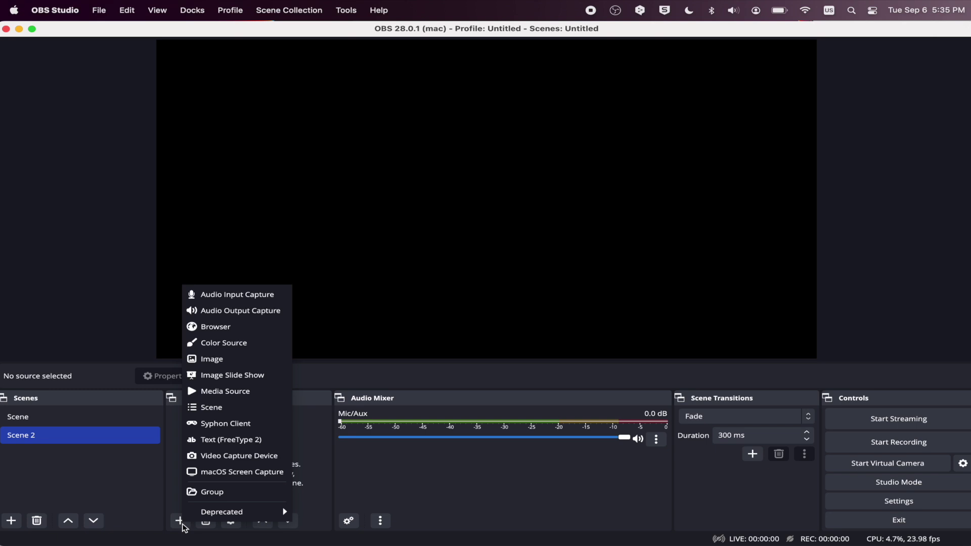
left_click(221, 472)
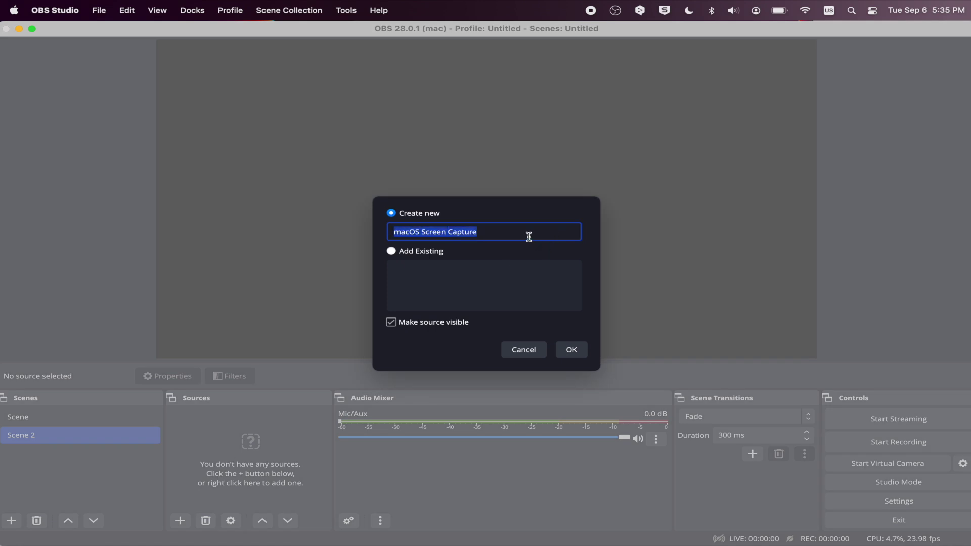
type("Android")
key("Return")
left_click(516, 288)
left_click(517, 295)
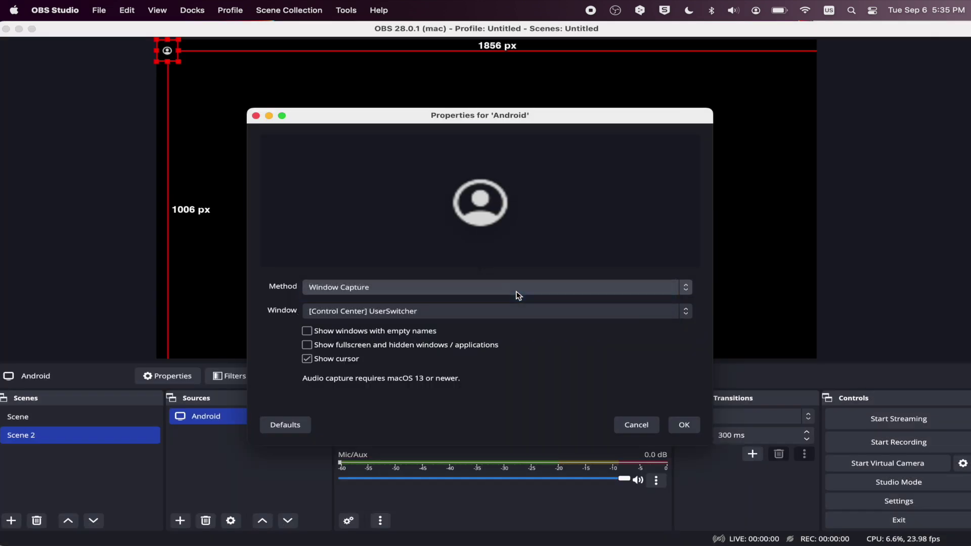
Step: Bring the phone mirror window forward, then reopen the Android source's window list
left_click(505, 312)
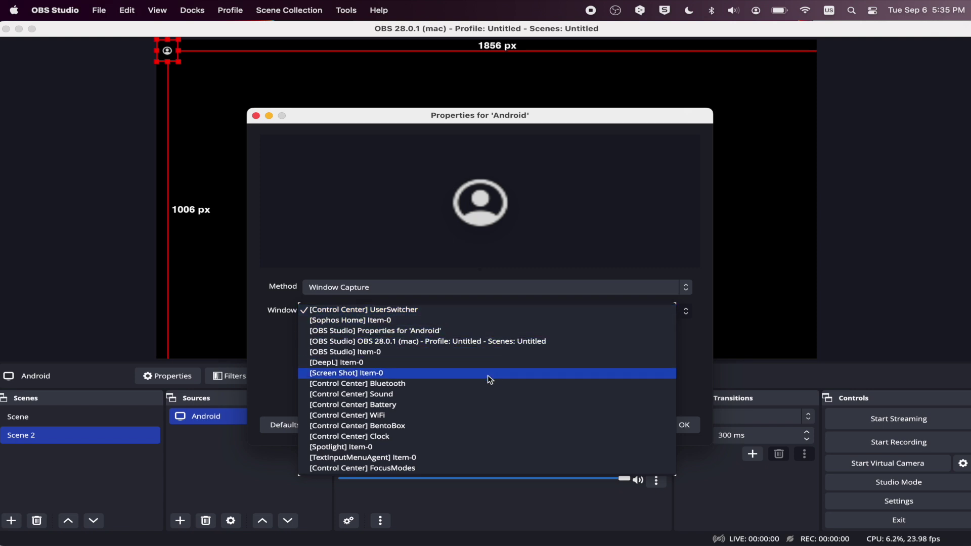
left_click(513, 297)
mouse_move(712, 542)
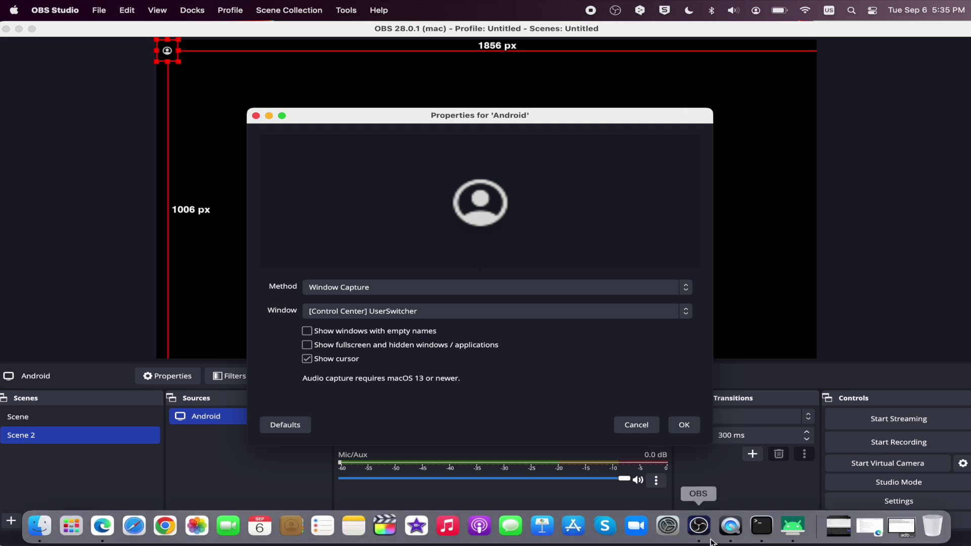
left_click(793, 526)
left_click(647, 175)
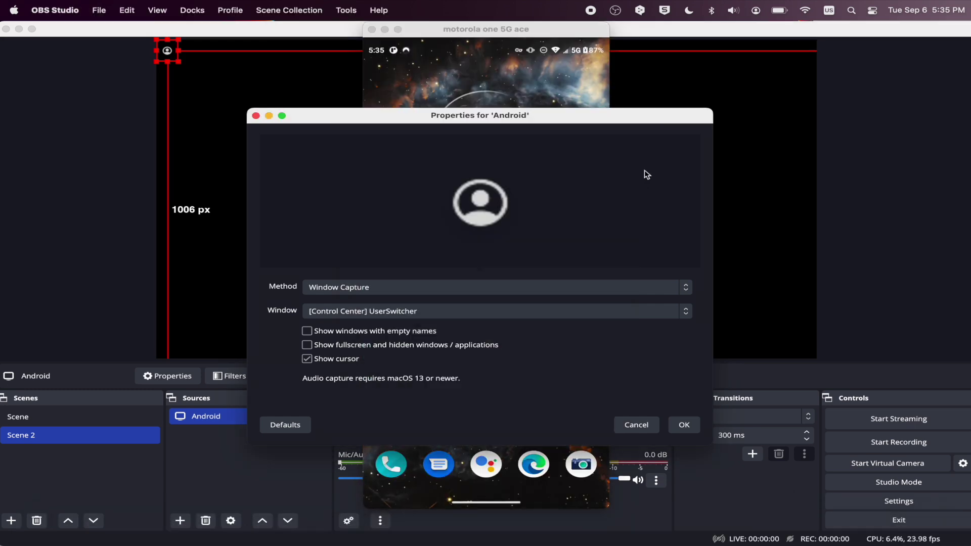
left_click(484, 313)
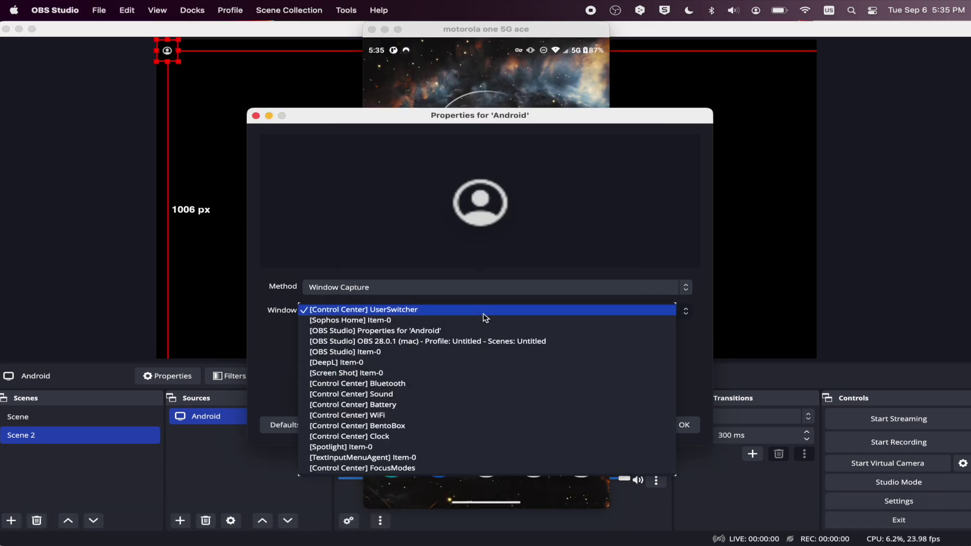
Step: Create the Android source capturing the Sidecar Display (AirPlay) and confirm with OK
left_click(483, 313)
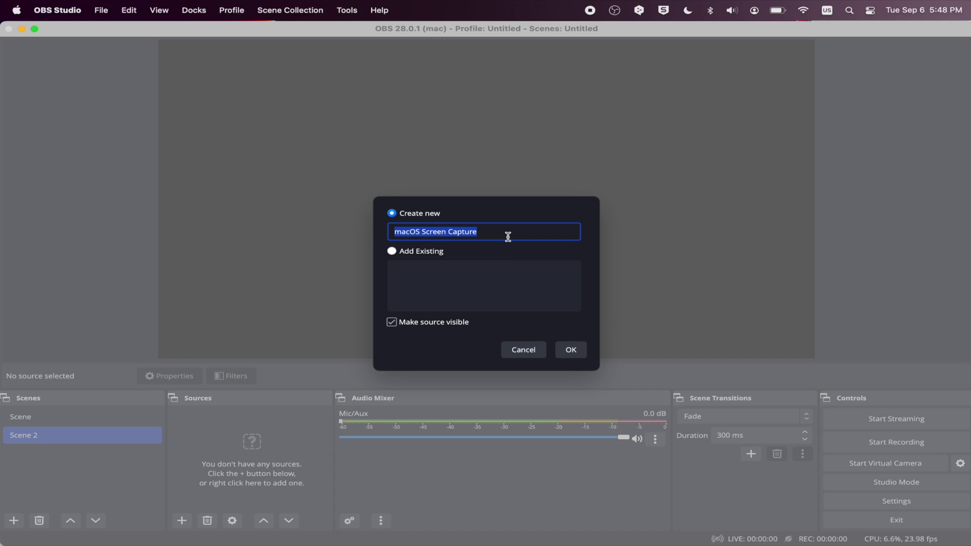
type("Android")
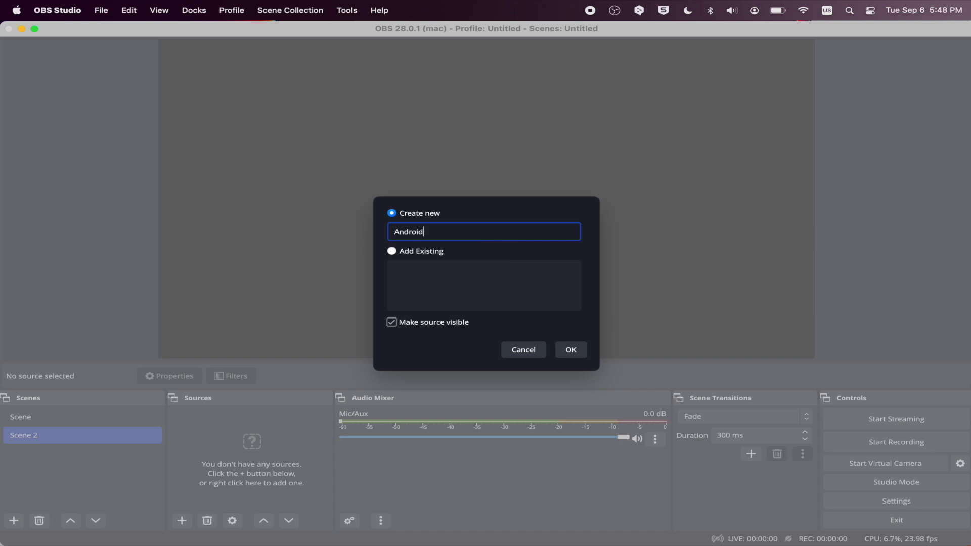
key("Return")
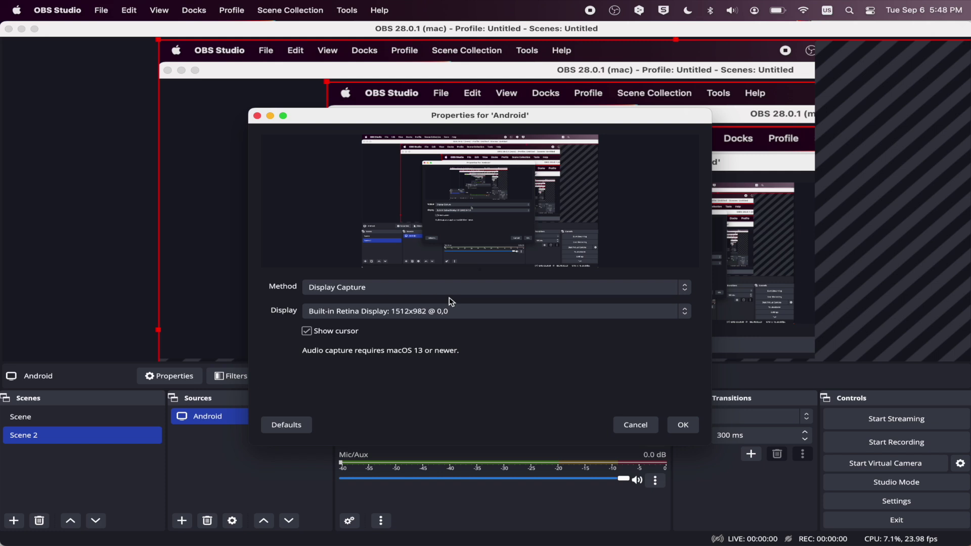
left_click(454, 312)
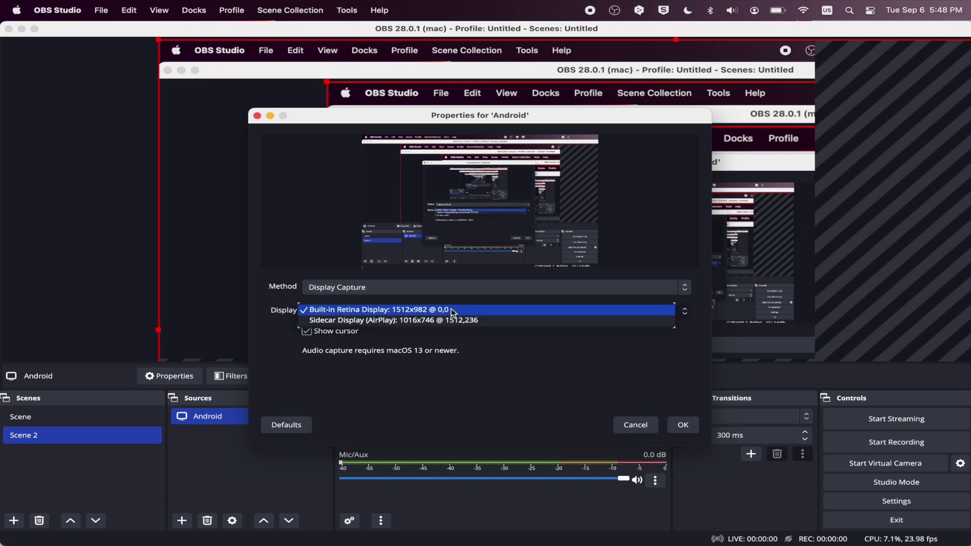
left_click(454, 320)
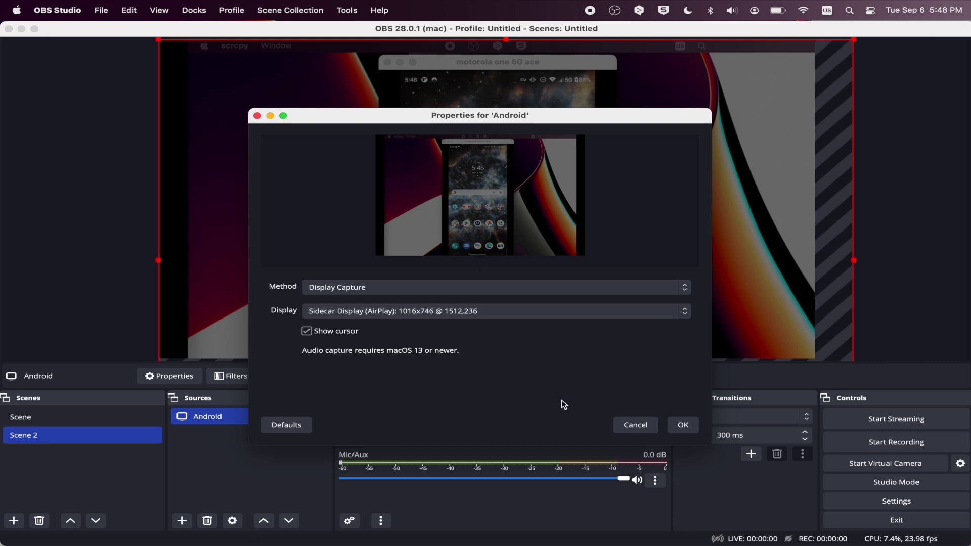
left_click(682, 424)
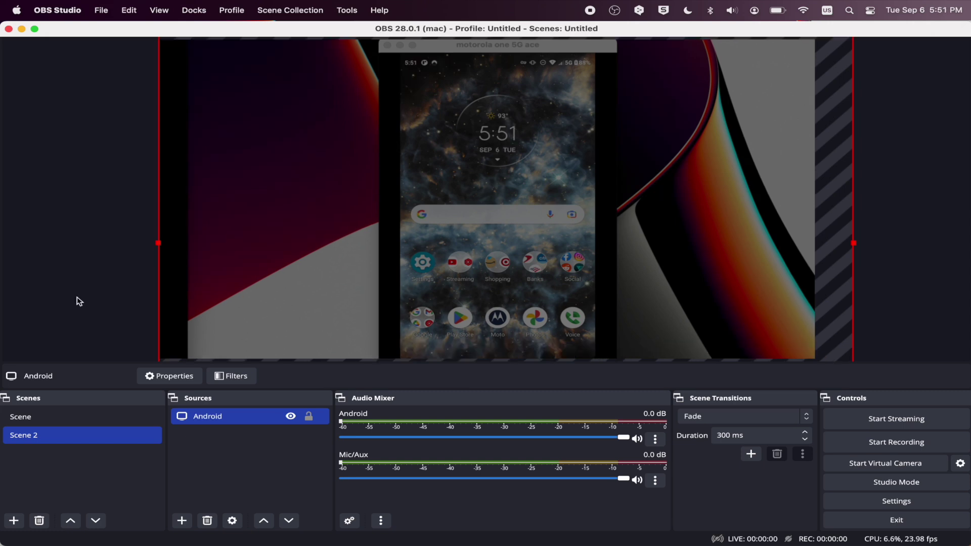
left_click(80, 301)
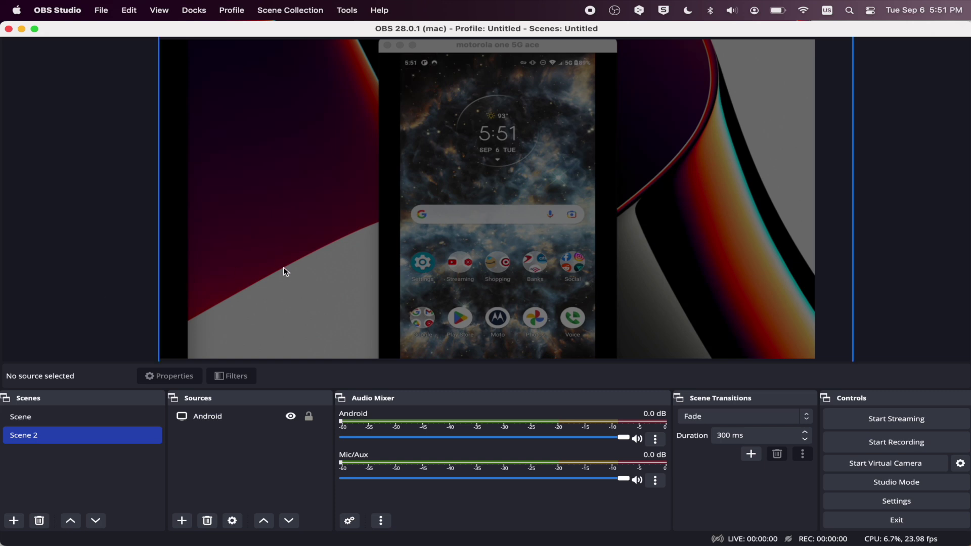
left_click(192, 412)
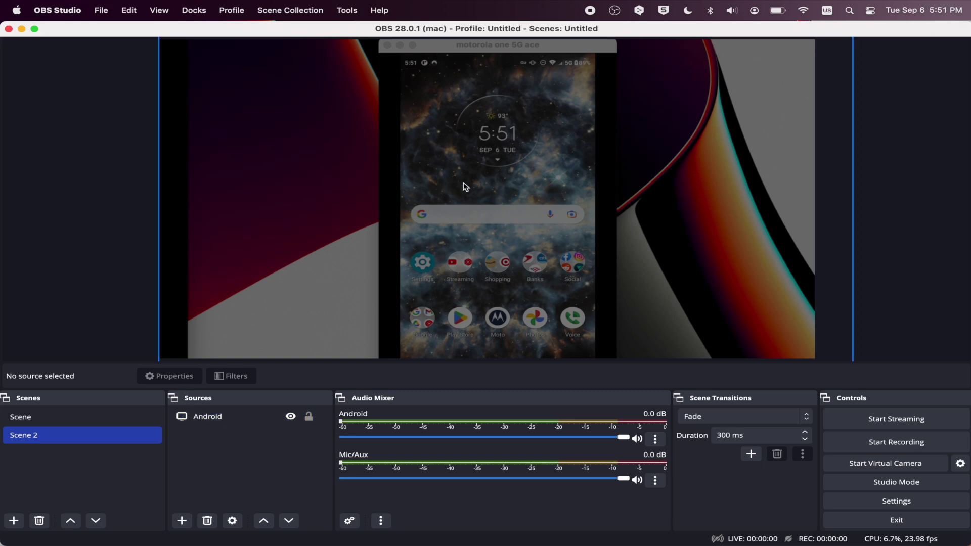